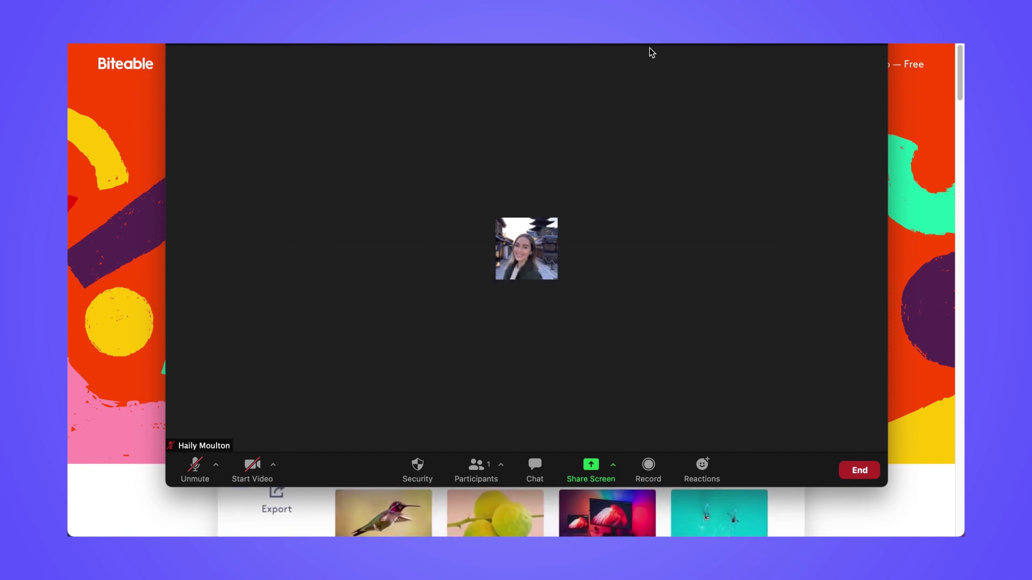
- Record the Zoom meeting without audio, then end it for all participants
left_click(647, 467)
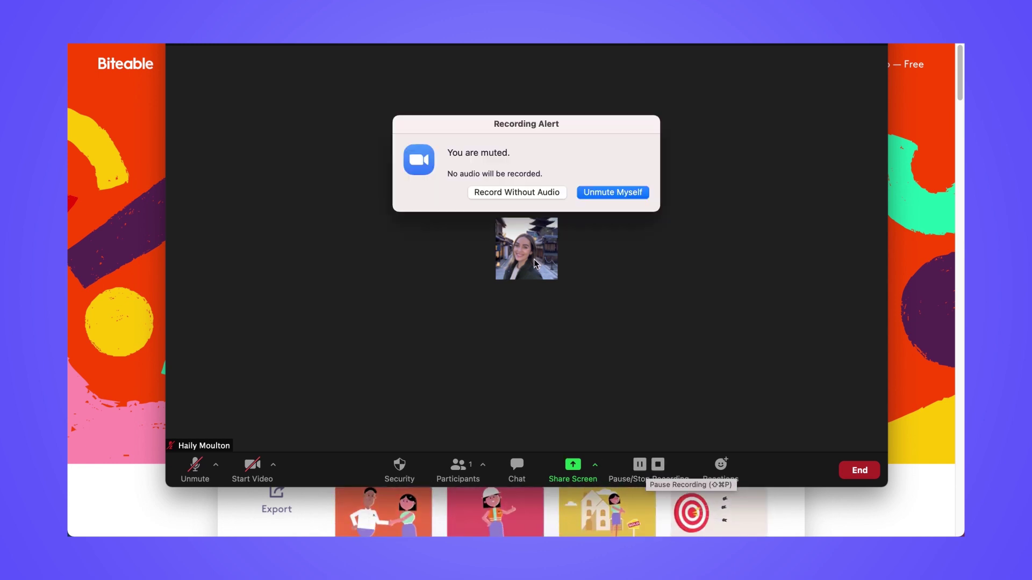
left_click(525, 193)
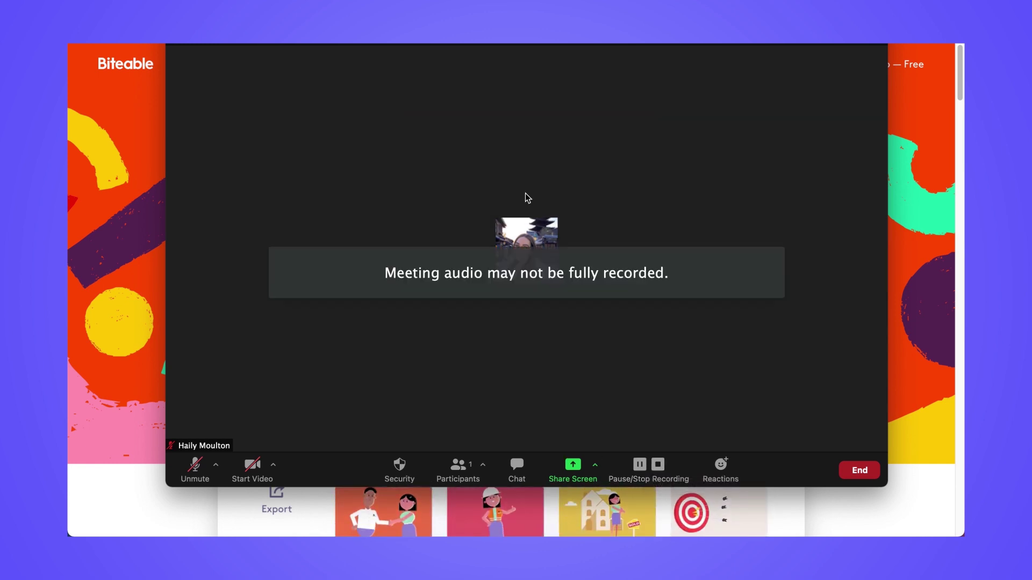
left_click(849, 471)
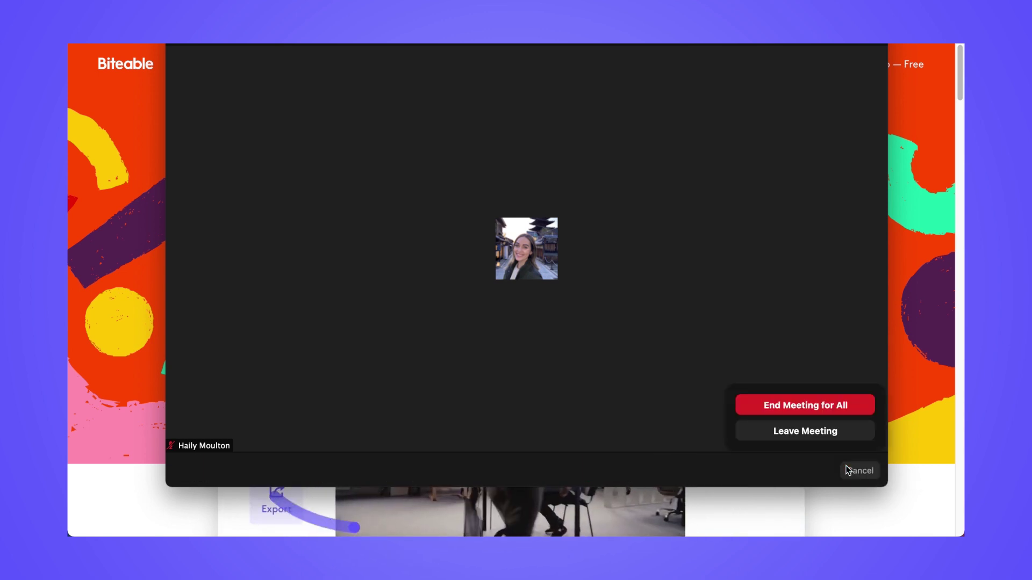
left_click(826, 411)
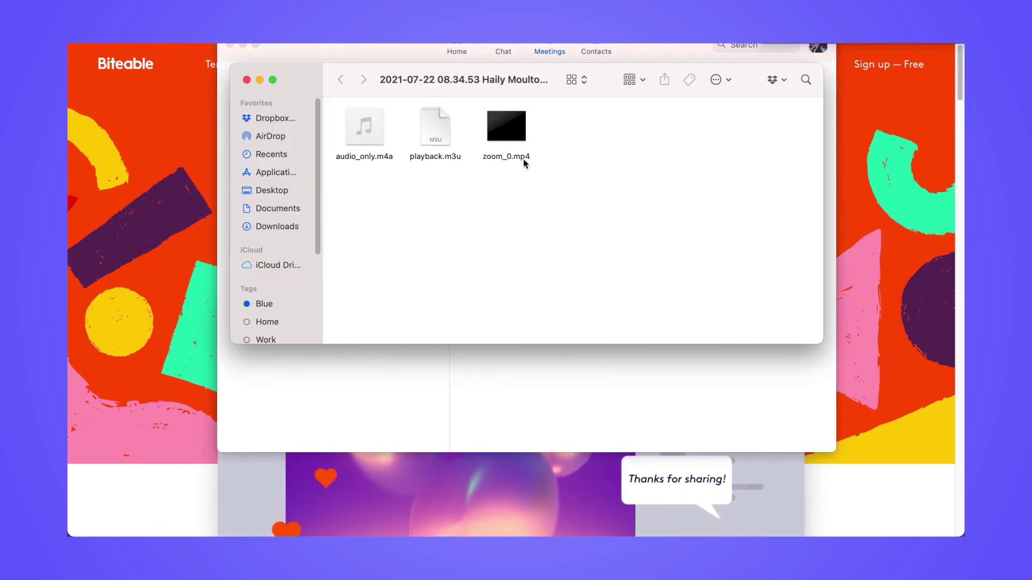
- Close the Finder folder holding zoom_0.mp4 and the other recording files
mouse_move(525, 127)
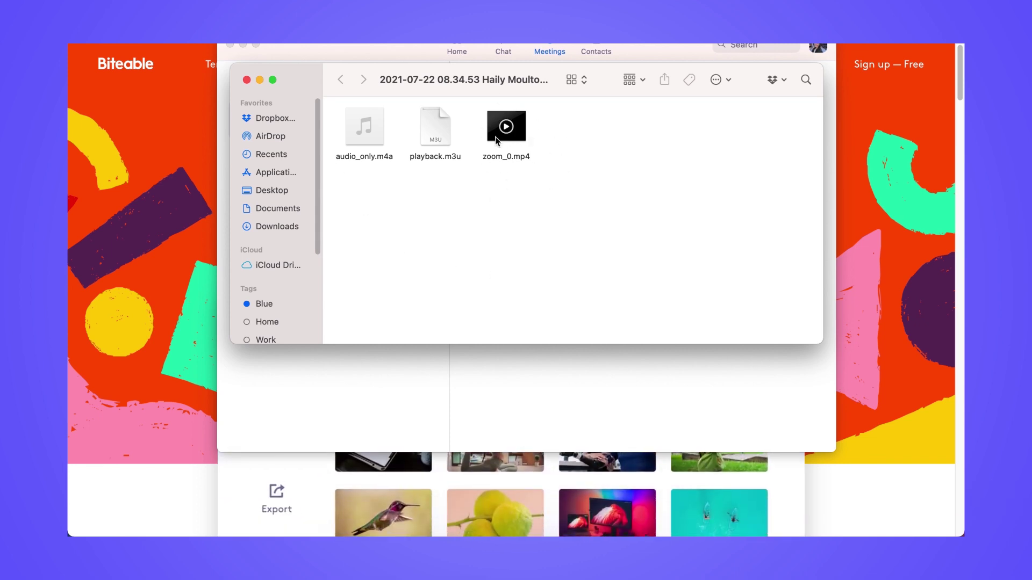
left_click(247, 81)
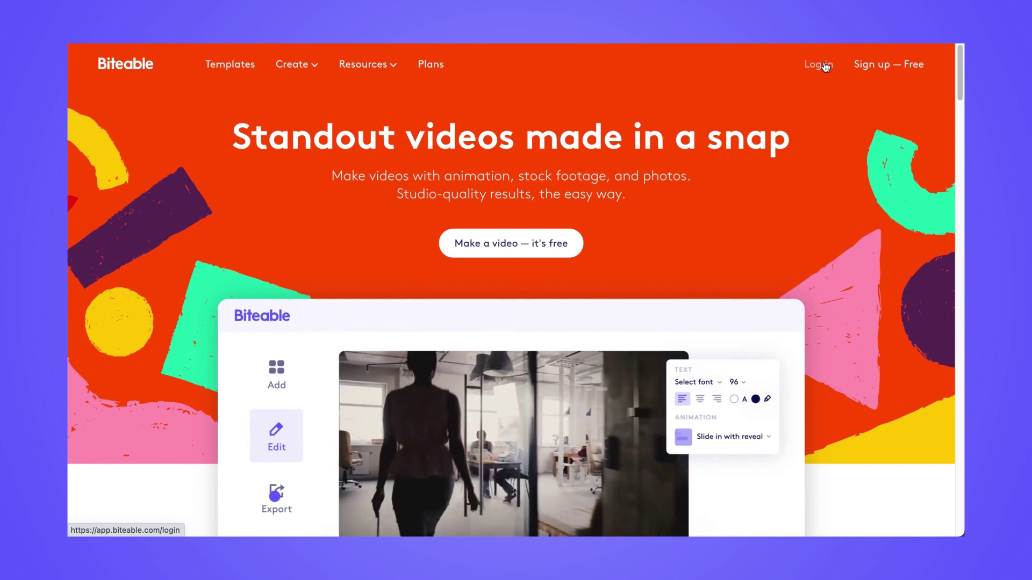
- Log in to Biteable and create an empty 16:9 video named 'My jaw-dropping video'
left_click(826, 67)
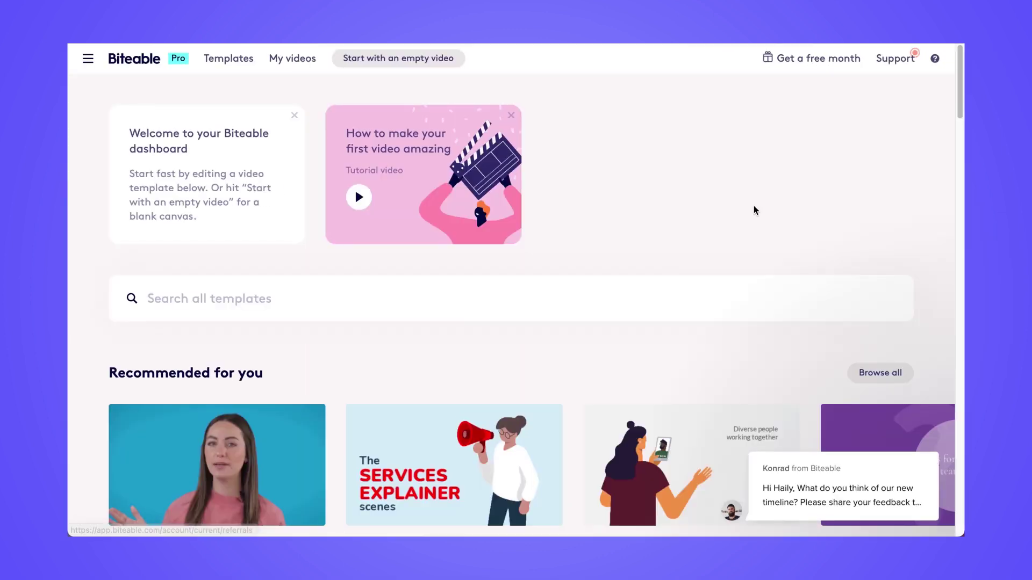
scroll(753, 209, "down", 3)
scroll(755, 209, "up", 3)
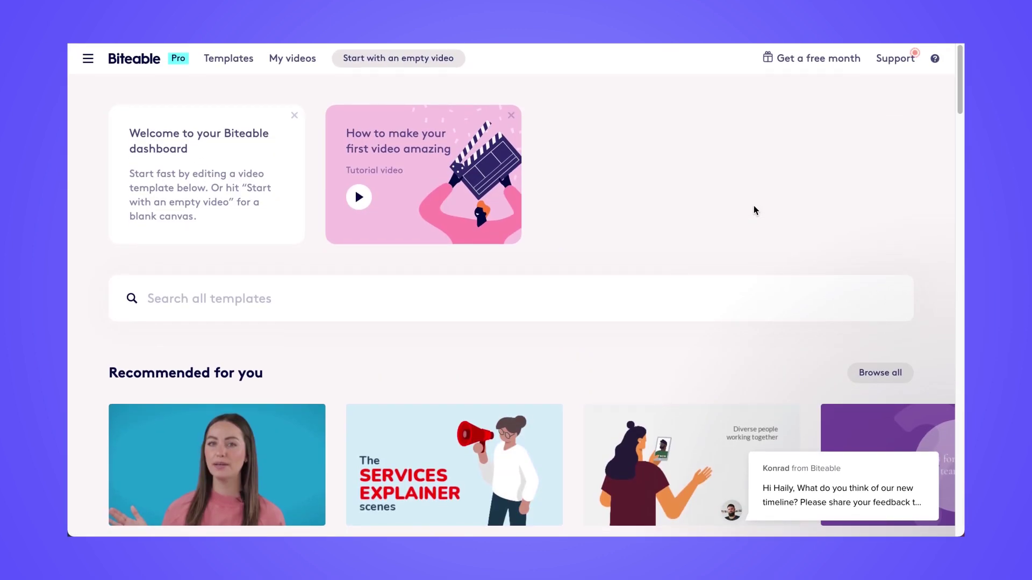
left_click(424, 61)
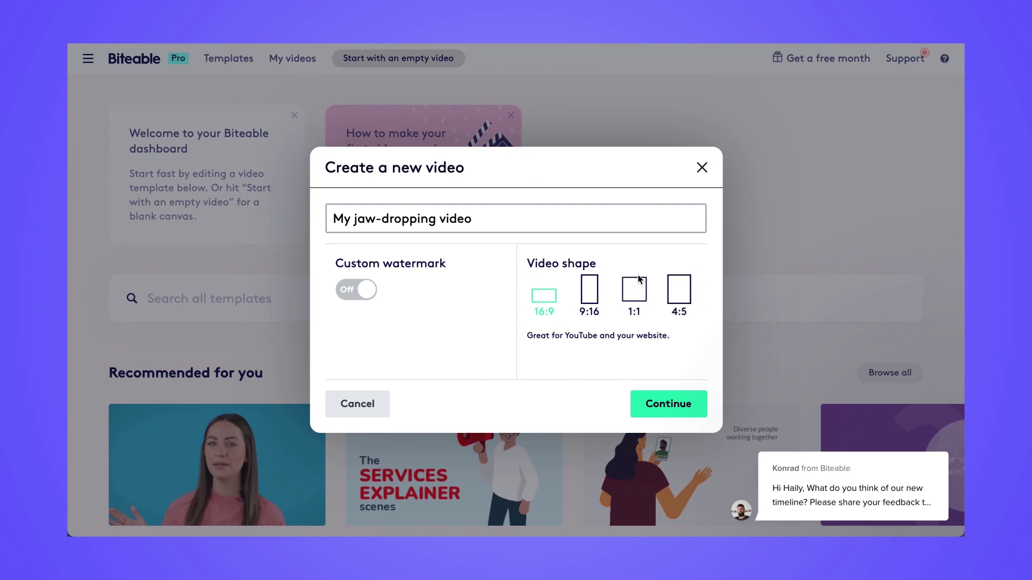
left_click(667, 403)
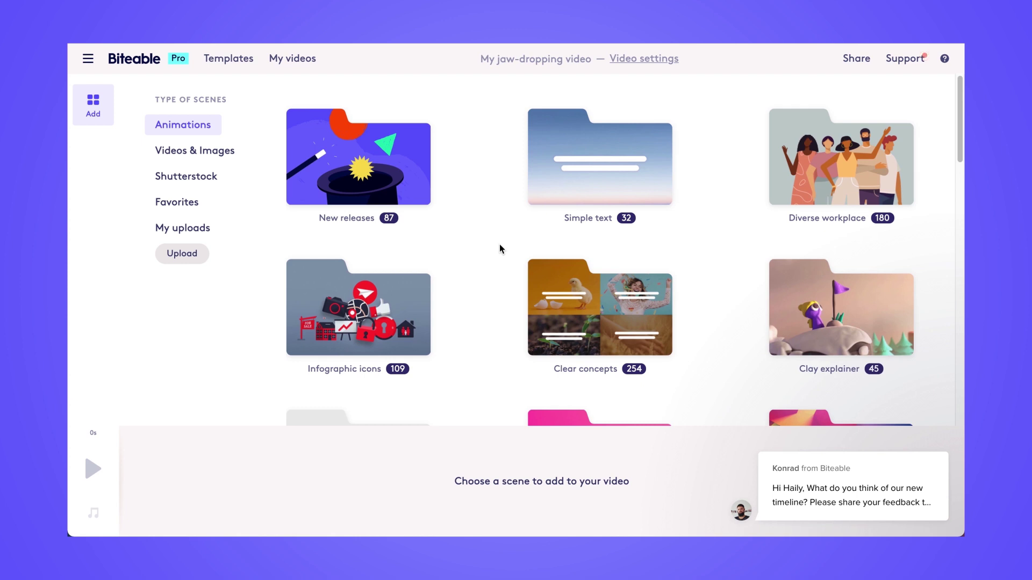
- Scroll through the Animations scene folders in the Add panel
scroll(500, 248, "down", 5)
scroll(500, 247, "down", 11)
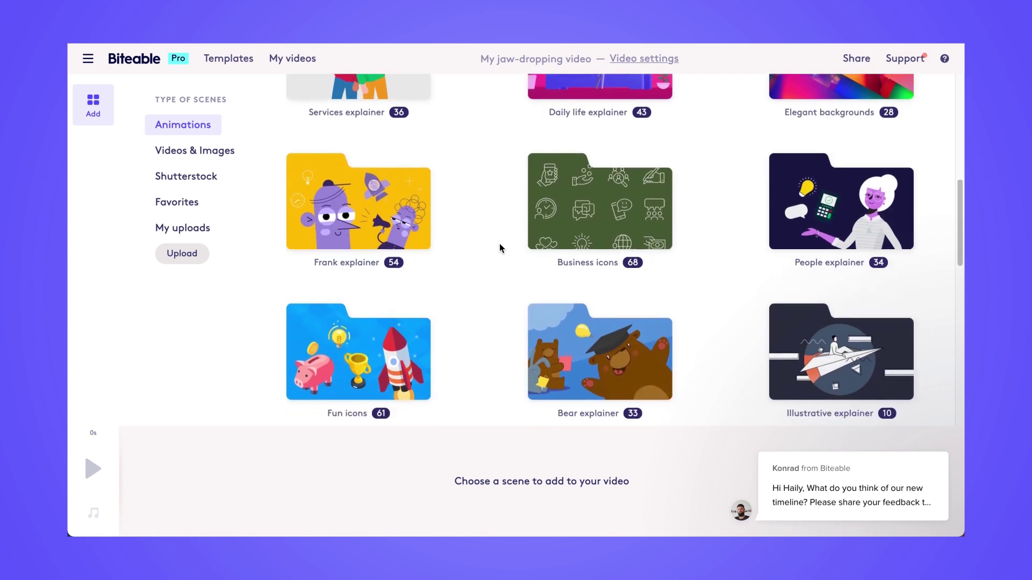
scroll(499, 248, "down", 1)
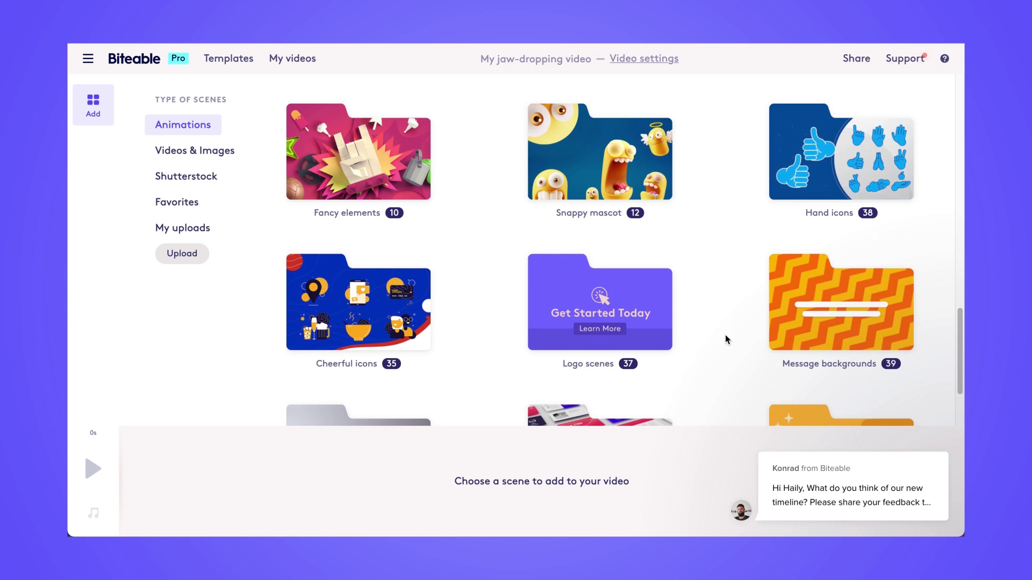
scroll(725, 336, "down", 3)
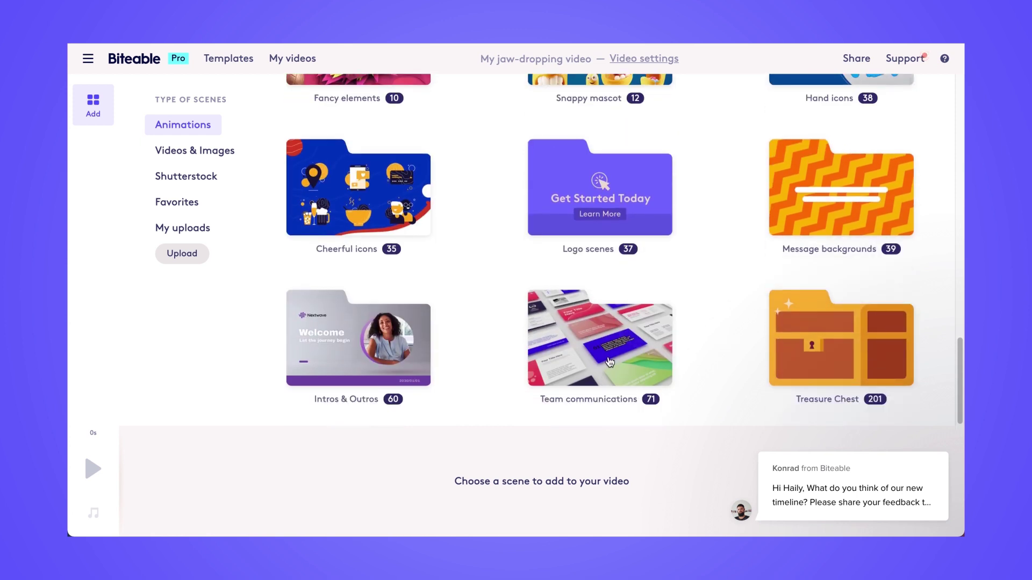
- Open the Intros & Outros collection and preview the Warm welcome scenes
left_click(342, 369)
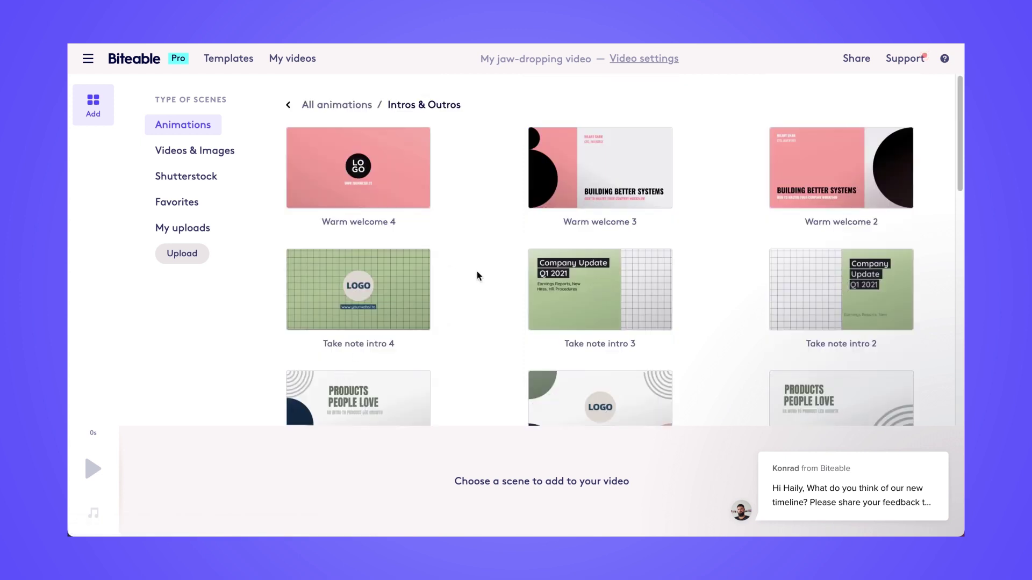
scroll(476, 271, "down", 3)
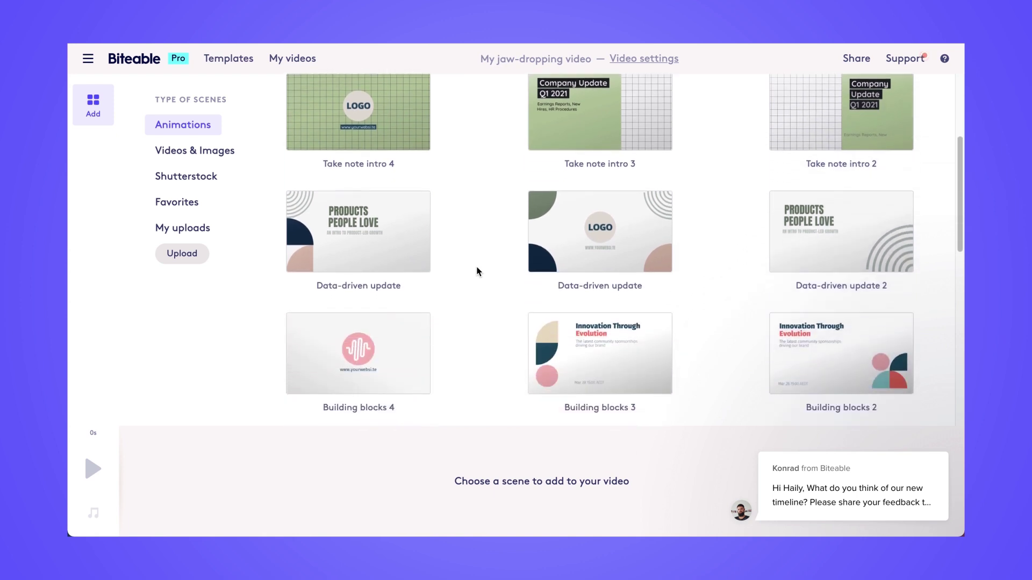
scroll(477, 271, "down", 4)
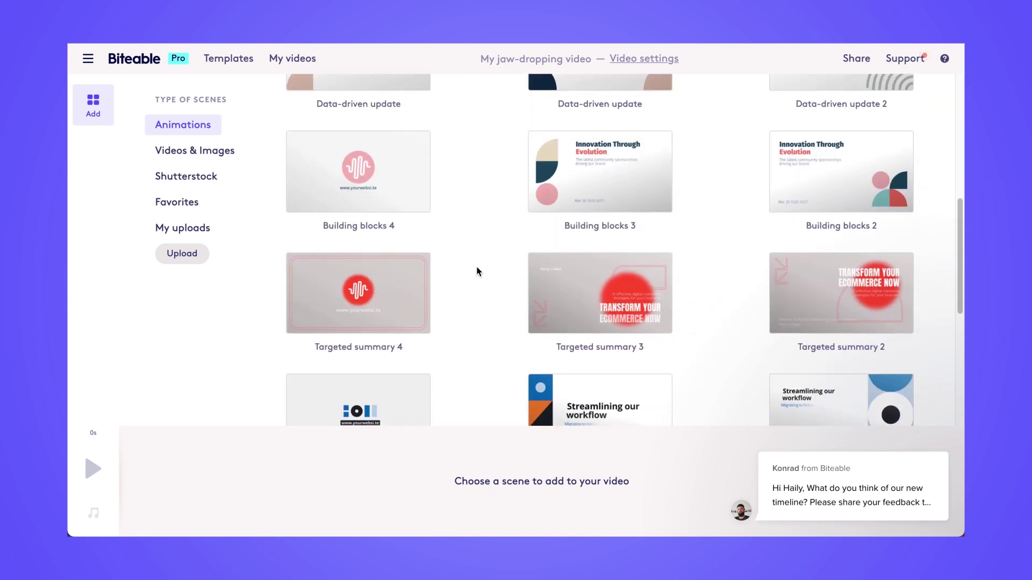
scroll(476, 266, "up", 7)
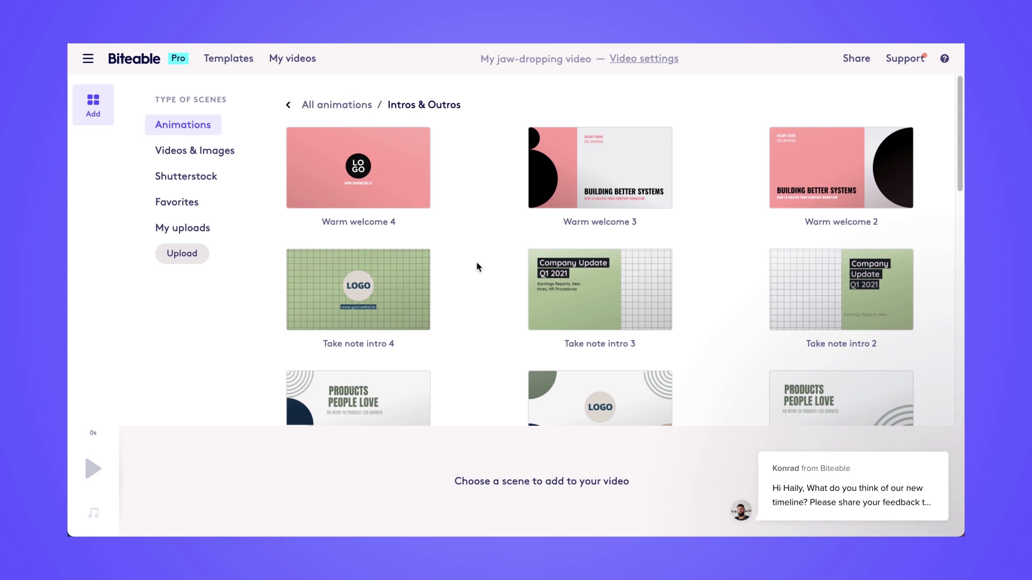
mouse_move(406, 169)
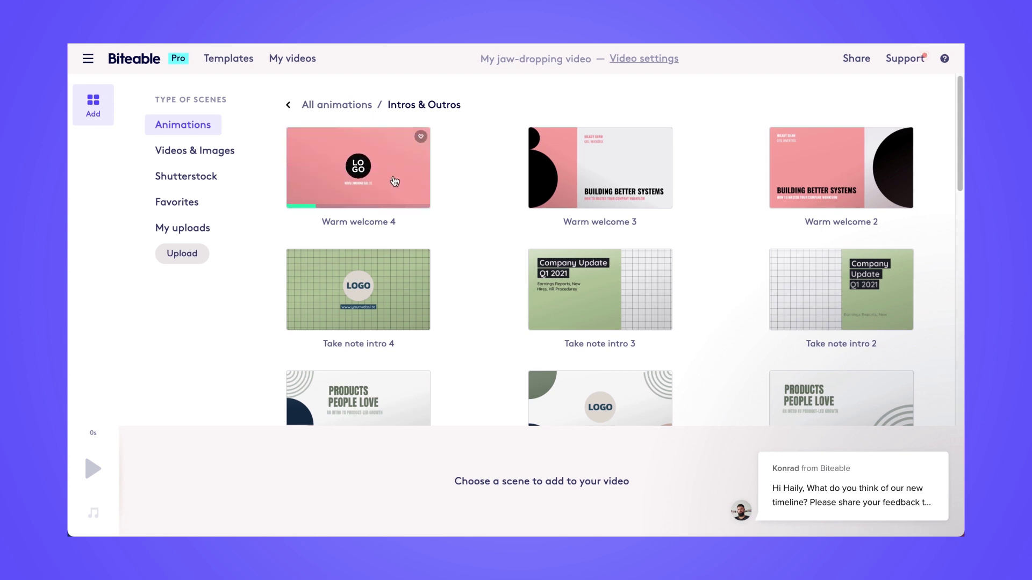
mouse_move(590, 183)
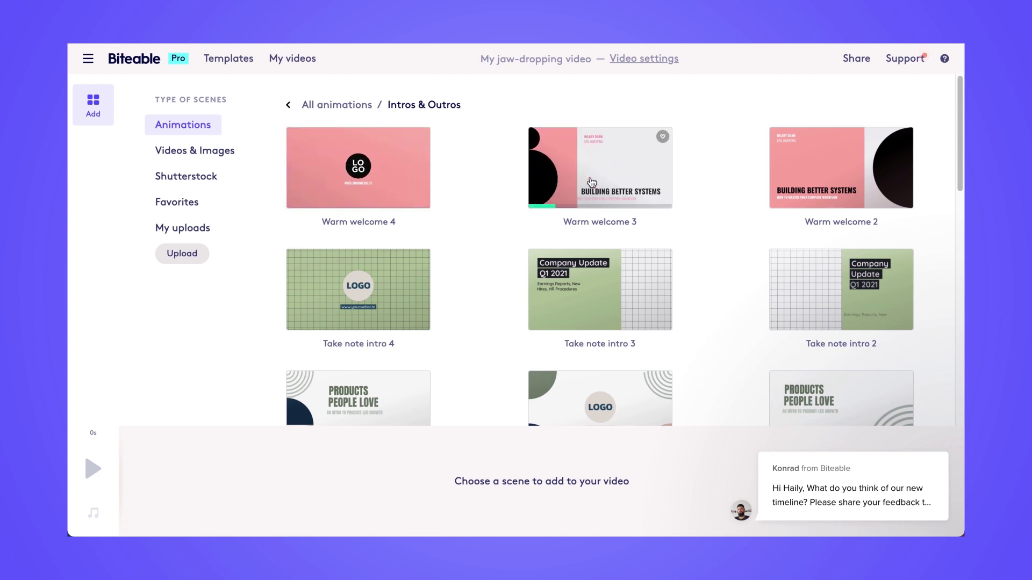
mouse_move(813, 184)
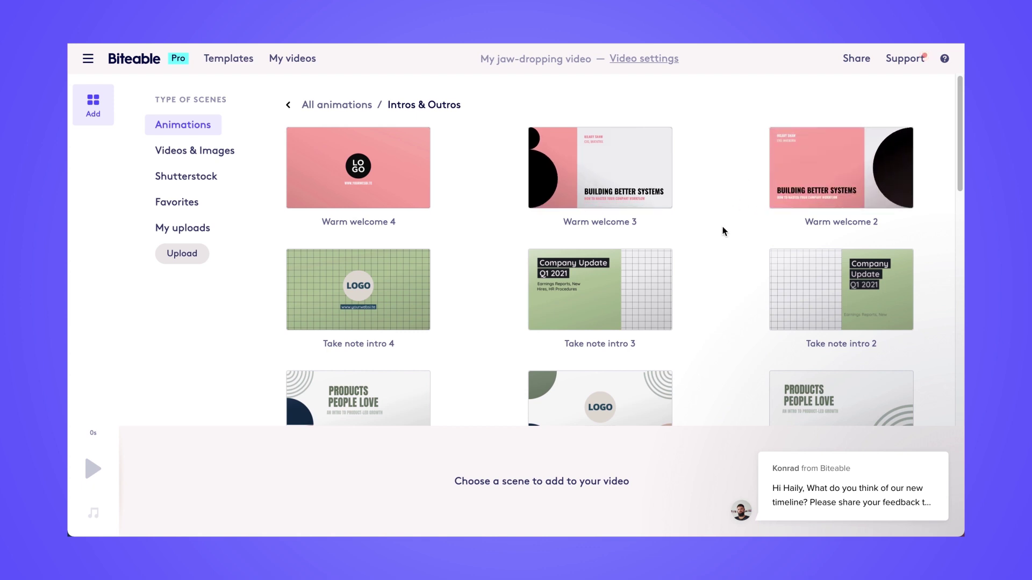
scroll(734, 255, "down", 15)
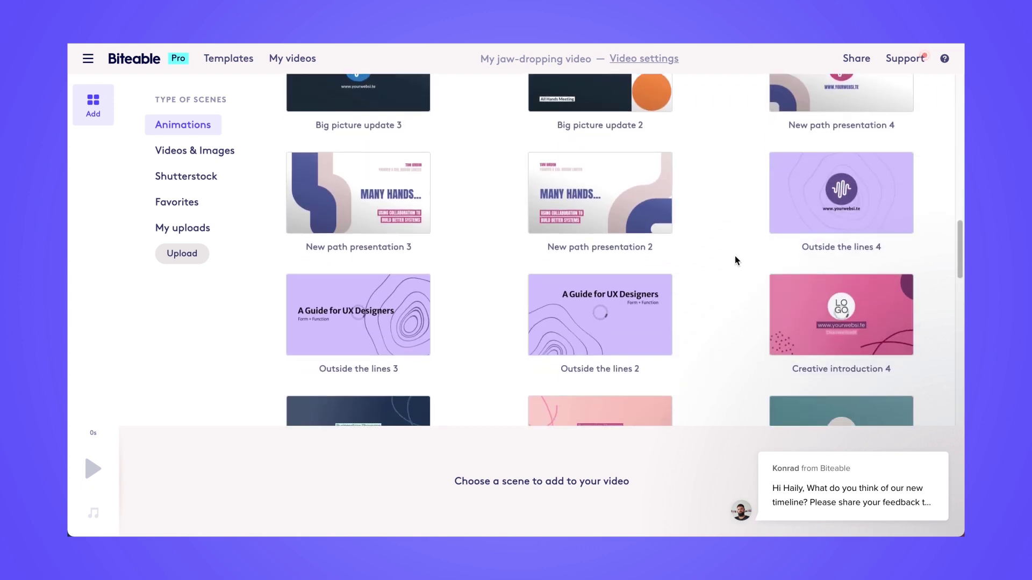
scroll(735, 256, "down", 5)
scroll(735, 256, "up", 10)
- Add the PRODUCTS PEOPLE LOVE and LOGO Data-driven update scenes to the timeline
left_click(378, 342)
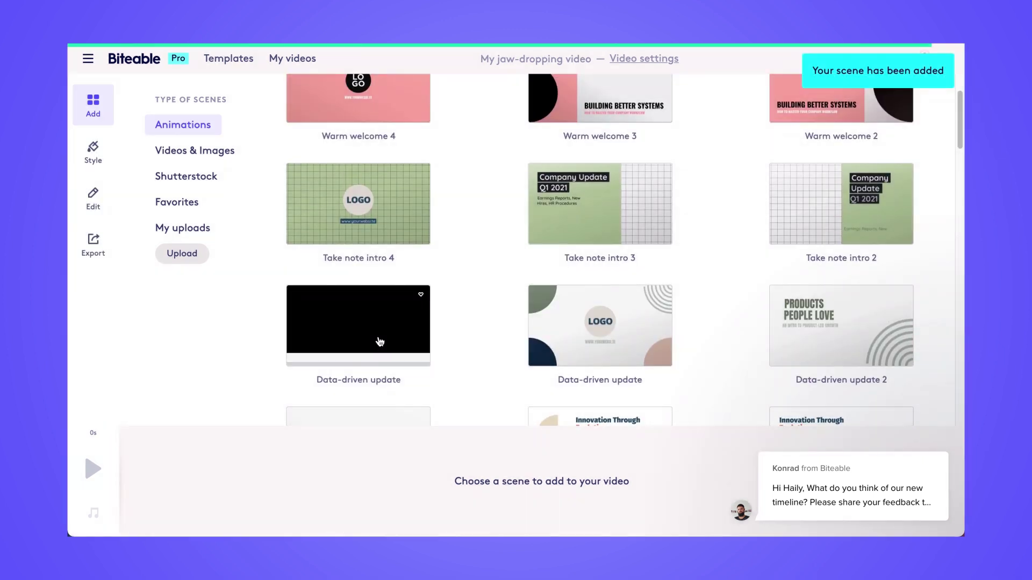
scroll(535, 367, "down", 3)
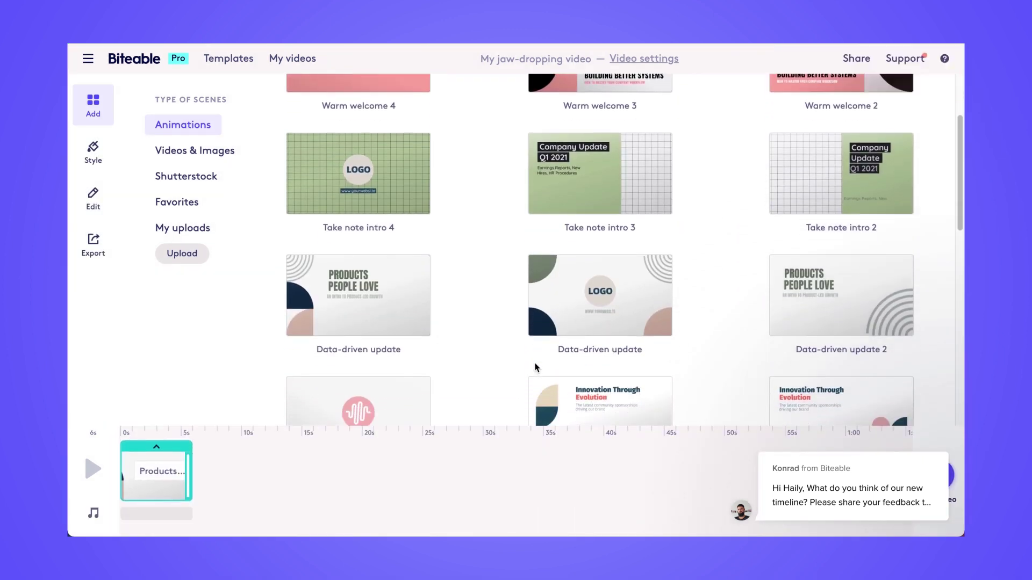
mouse_move(560, 316)
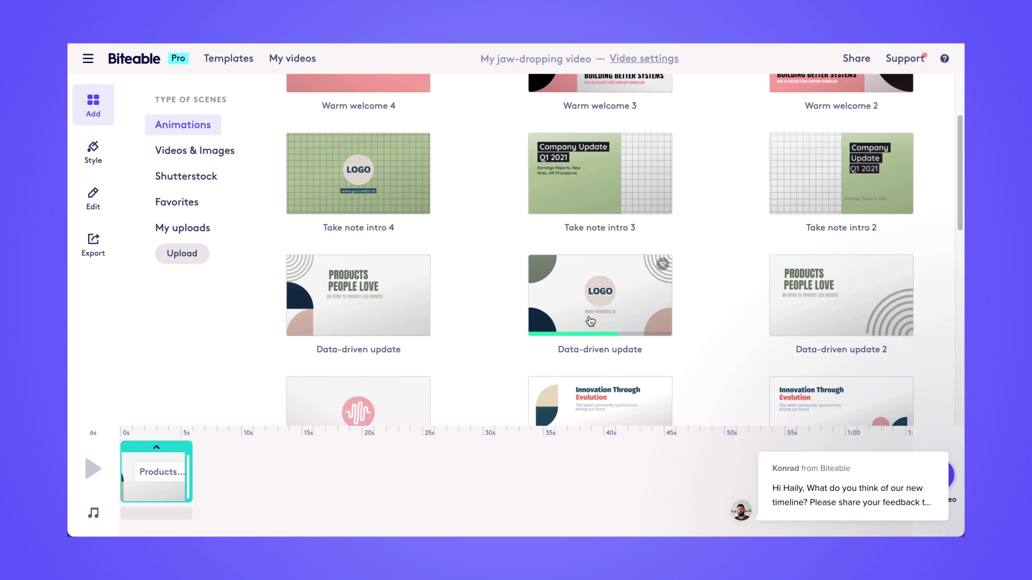
left_click(578, 287)
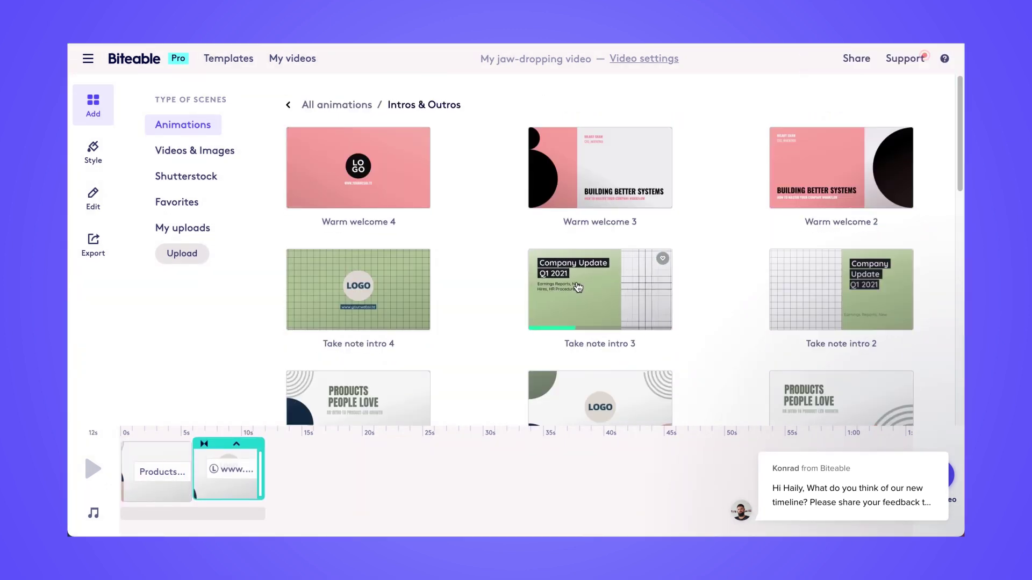
- Upload ZoomClip.mp4 and move it right after the PRODUCTS PEOPLE LOVE intro scene
left_click(182, 256)
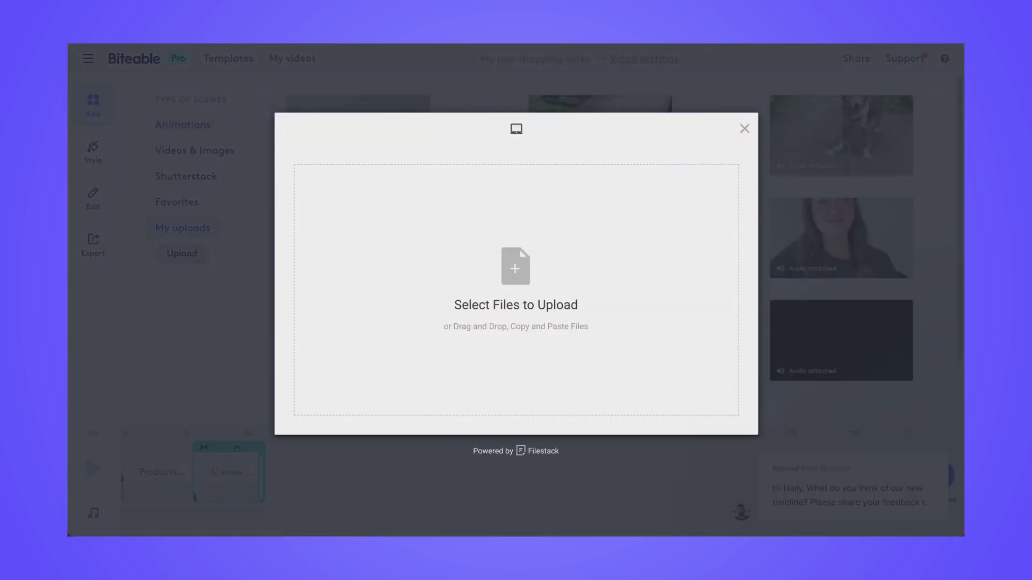
left_click_drag(876, 262, 519, 278)
left_click(694, 415)
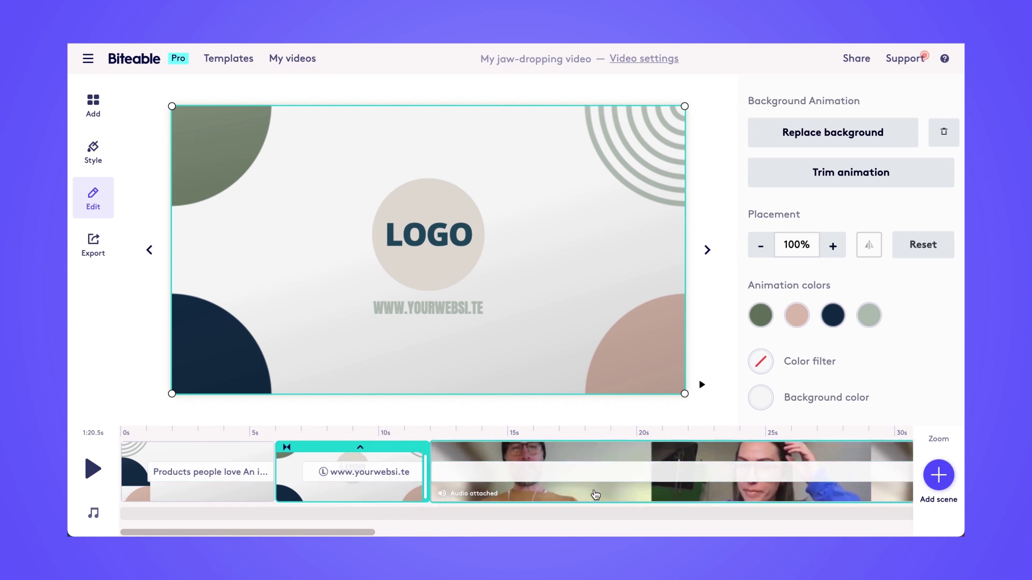
left_click_drag(595, 494, 444, 509)
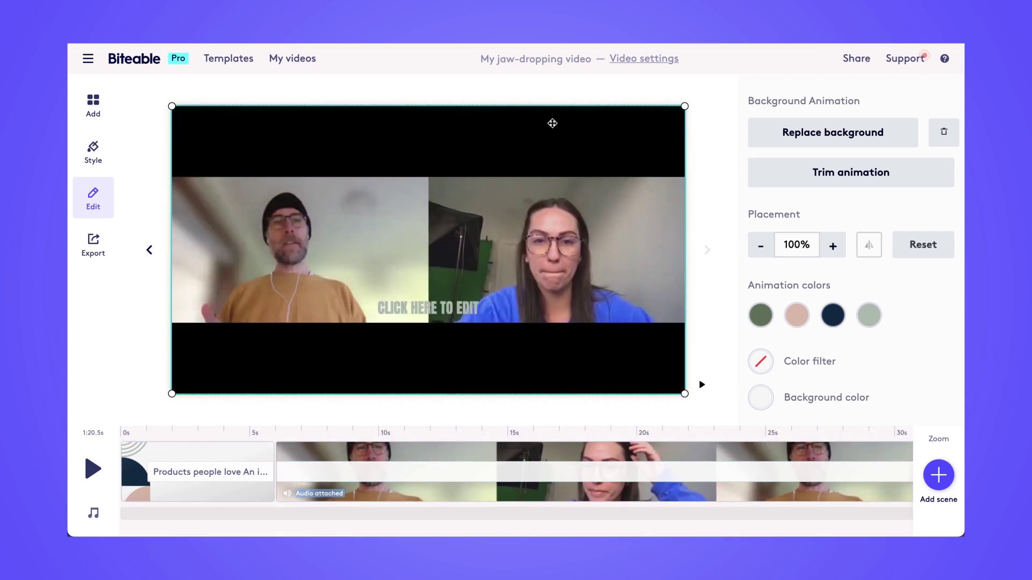
- Enable the video watermark and set it to the red b logo from My watermarks
left_click(634, 62)
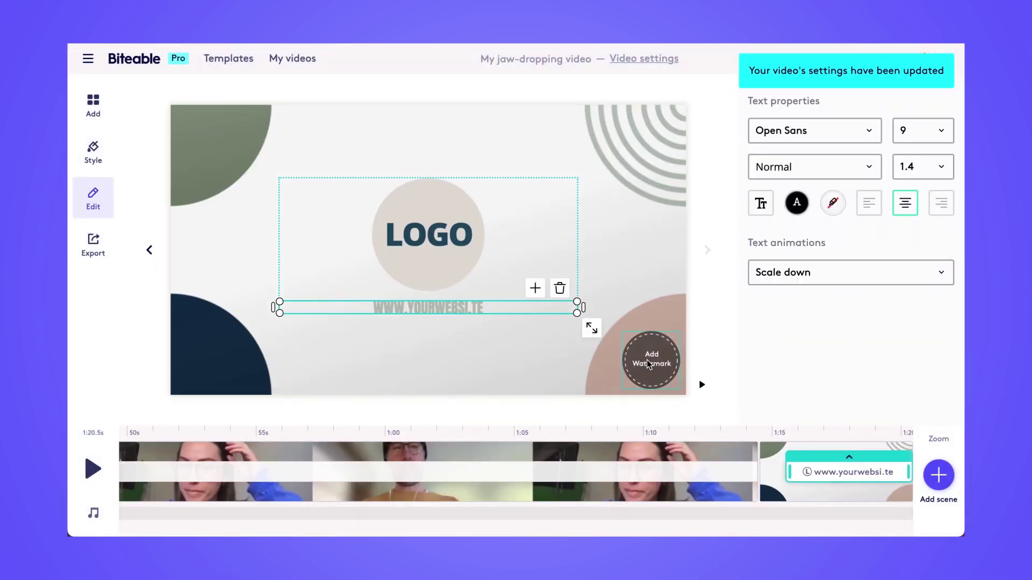
left_click(653, 364)
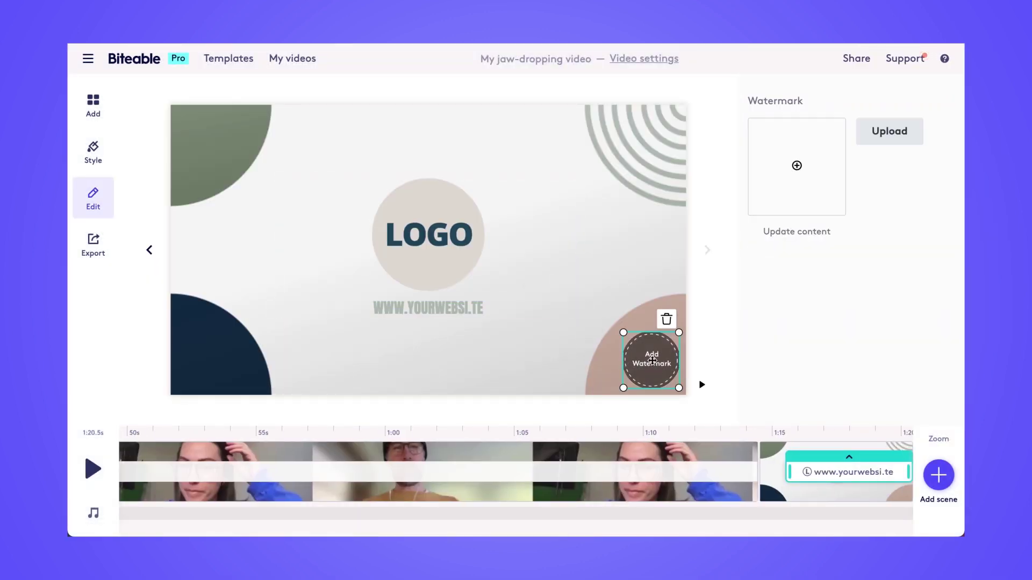
left_click(872, 138)
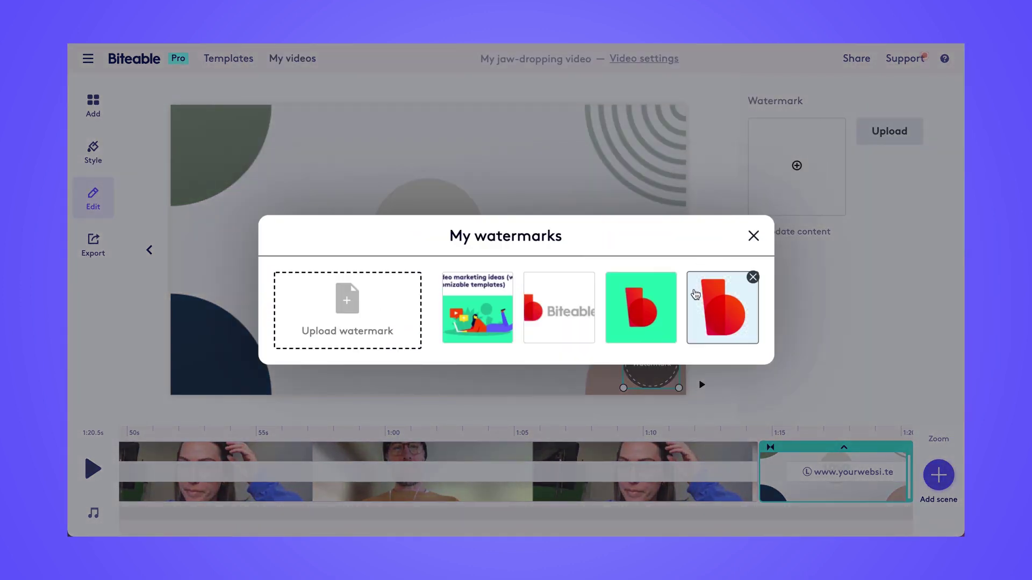
left_click(696, 296)
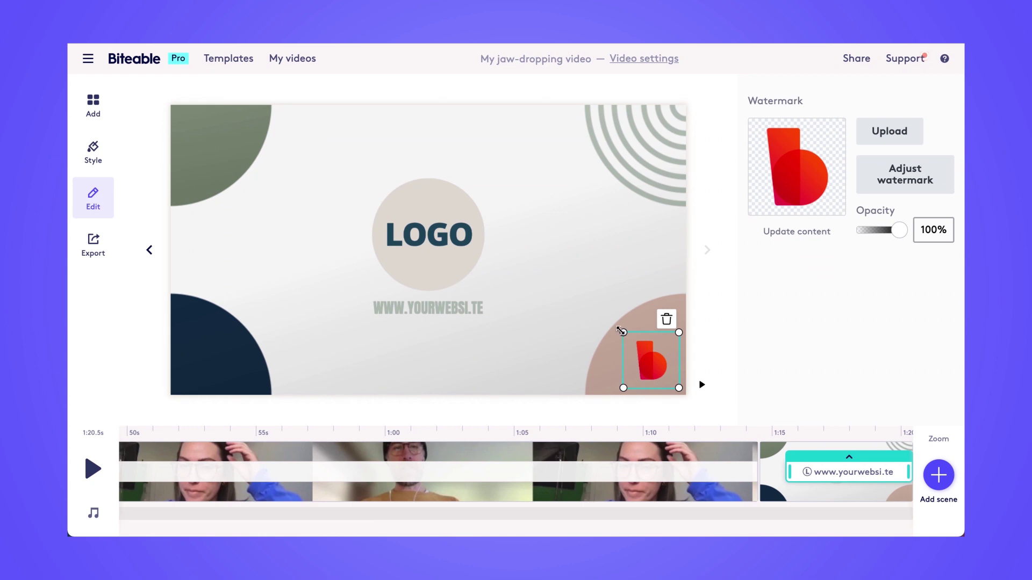
scroll(449, 476, "left", 10)
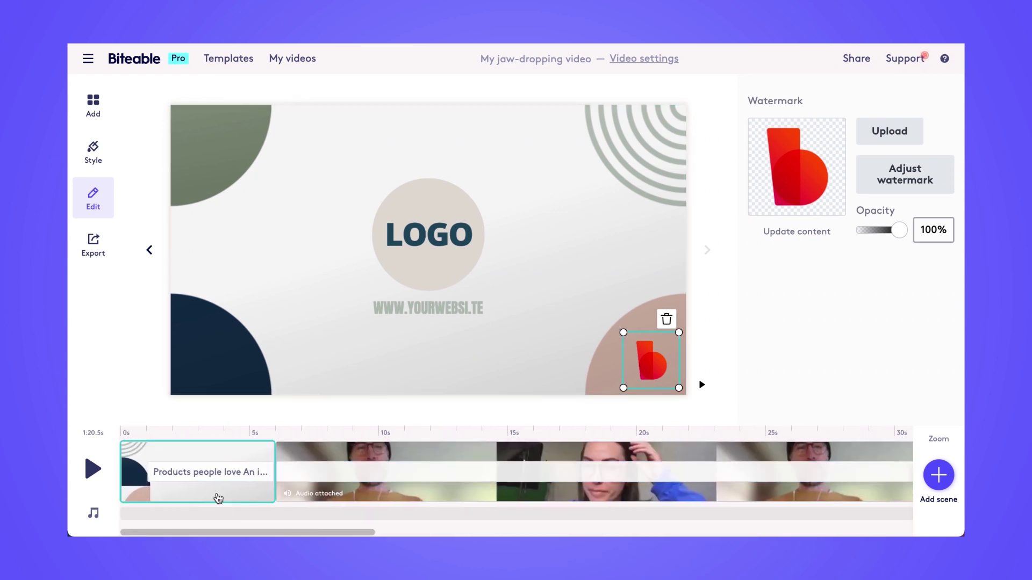
- Change the intro headline to 'Zoom Meeting Recap' and its subtitle to 'July 19, 2021'
left_click(218, 493)
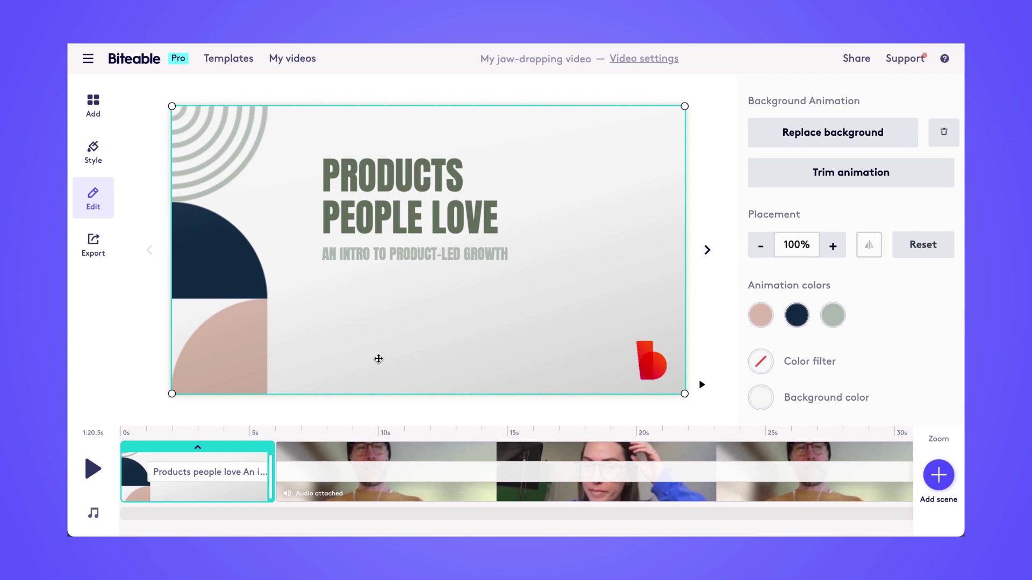
double_click(397, 193)
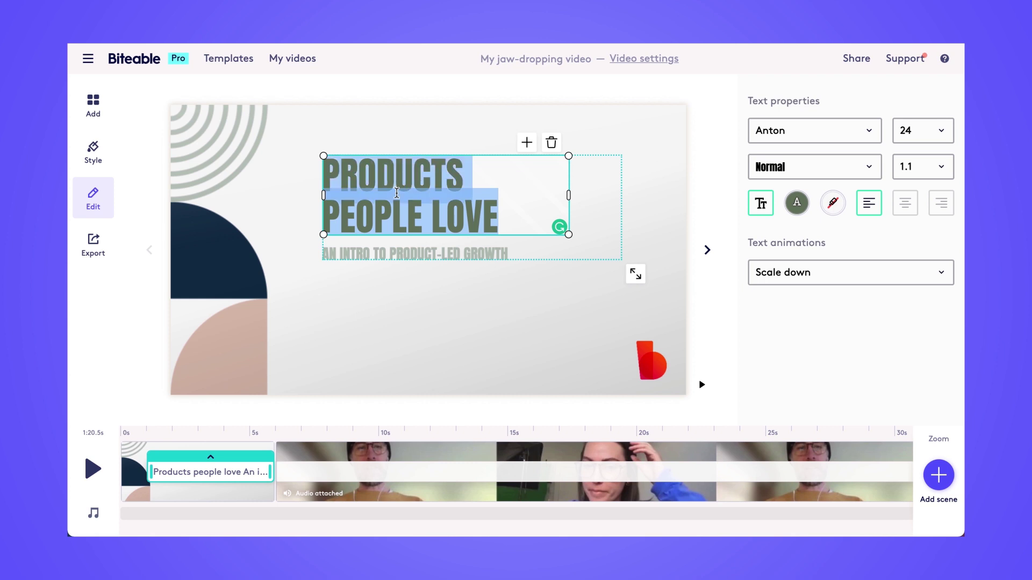
key("BackSpace")
type("Zoom Meeting Recap")
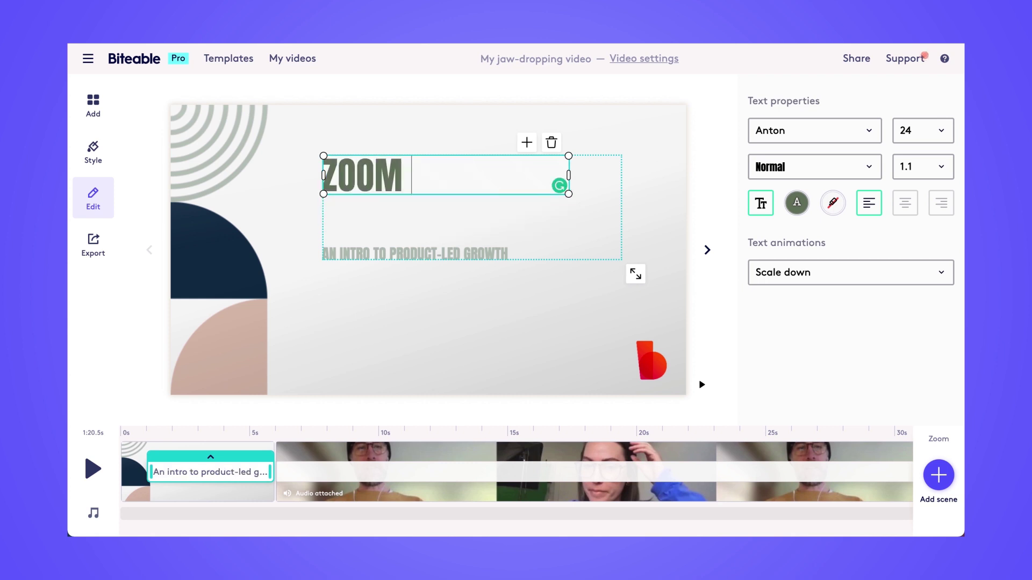
left_click(469, 256)
key("BackSpace")
type("July 19, 2021")
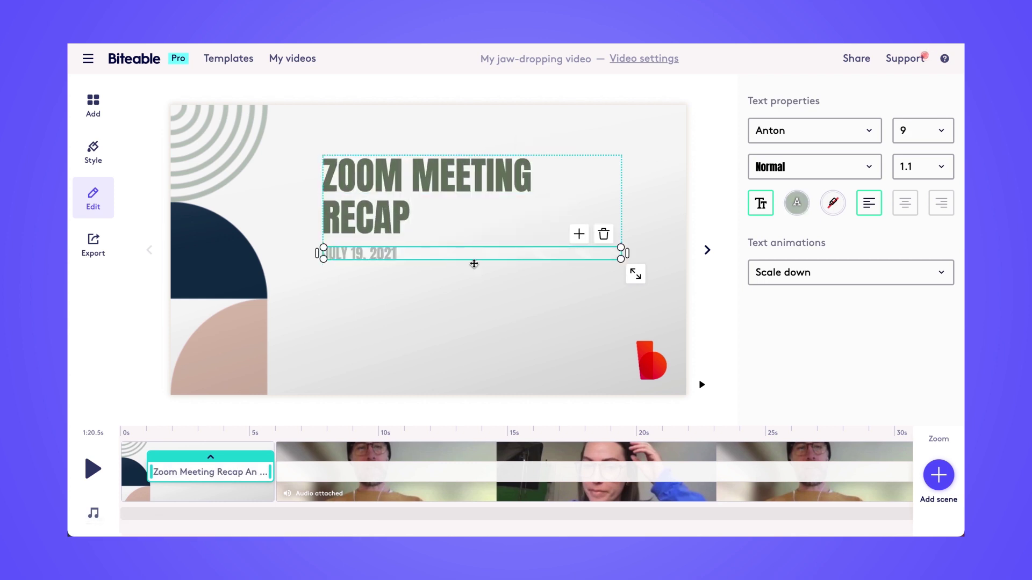
left_click(480, 275)
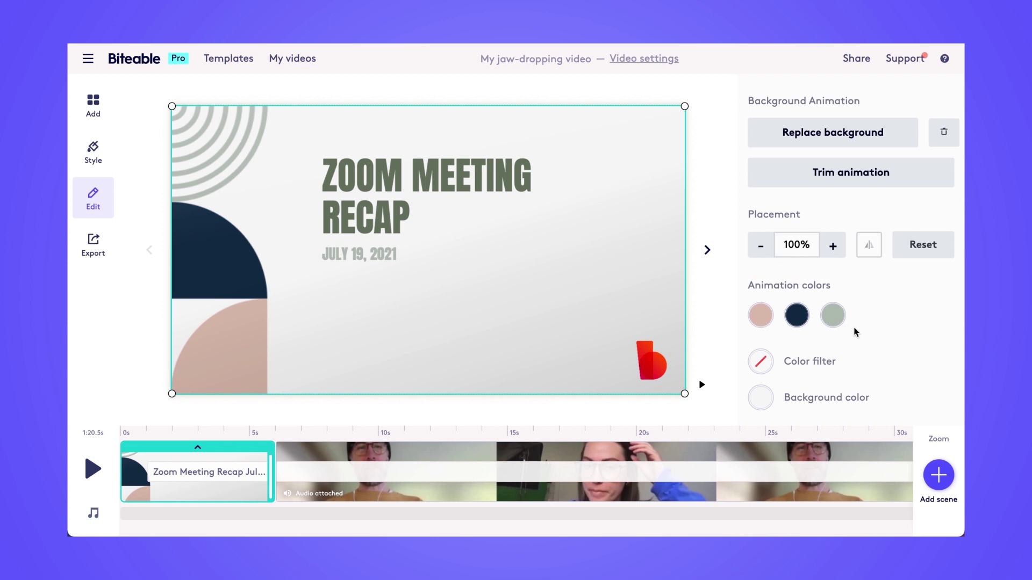
- Recolour the intro shapes: navy to light blue, grey-green rings to blue, pink to navy
left_click(797, 314)
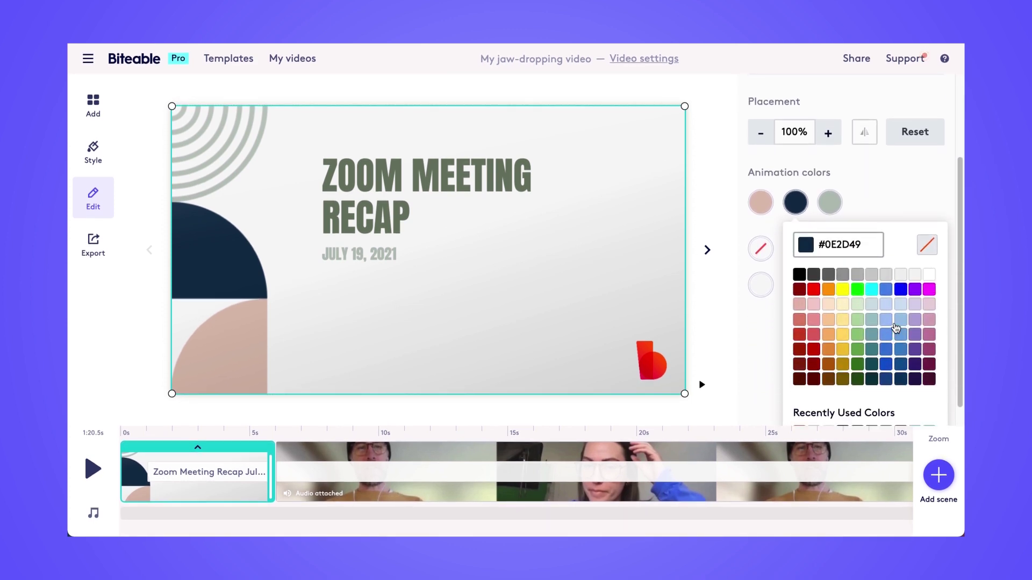
left_click(888, 324)
left_click(833, 315)
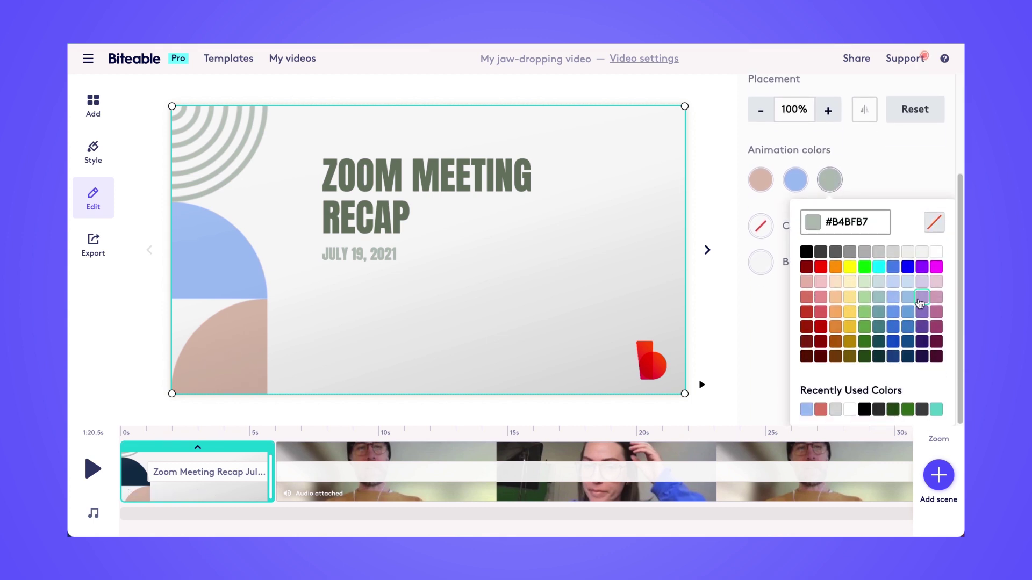
left_click(908, 328)
left_click(760, 315)
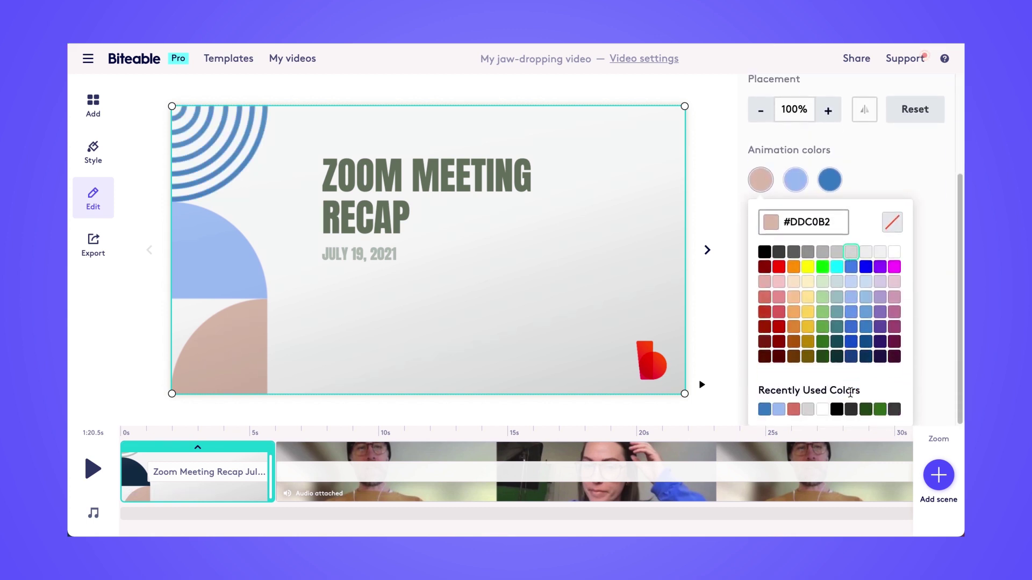
left_click(892, 357)
- Make the intro's title text navy and the date text blue
left_click(426, 219)
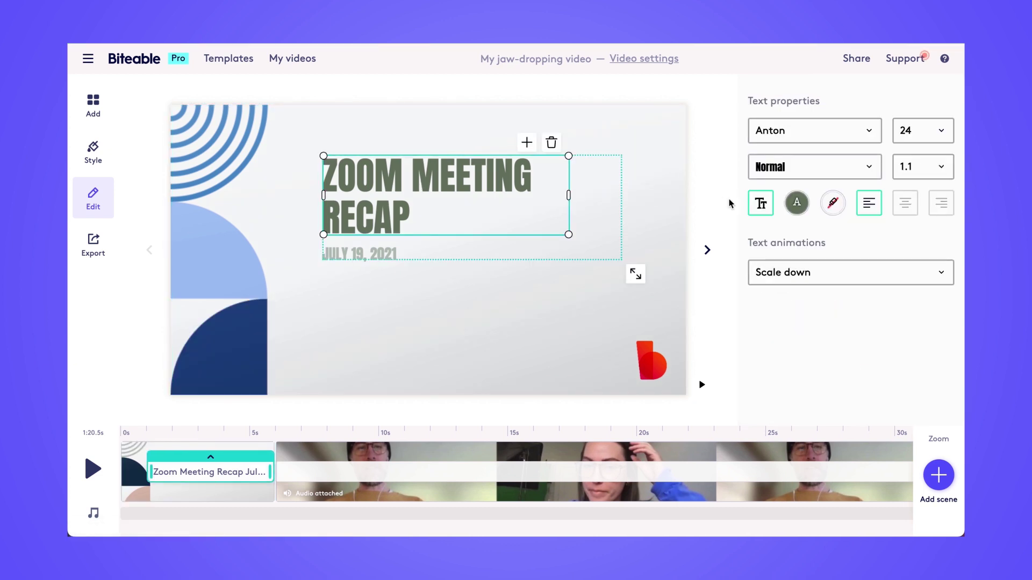
left_click(800, 202)
scroll(843, 329, "down", 1)
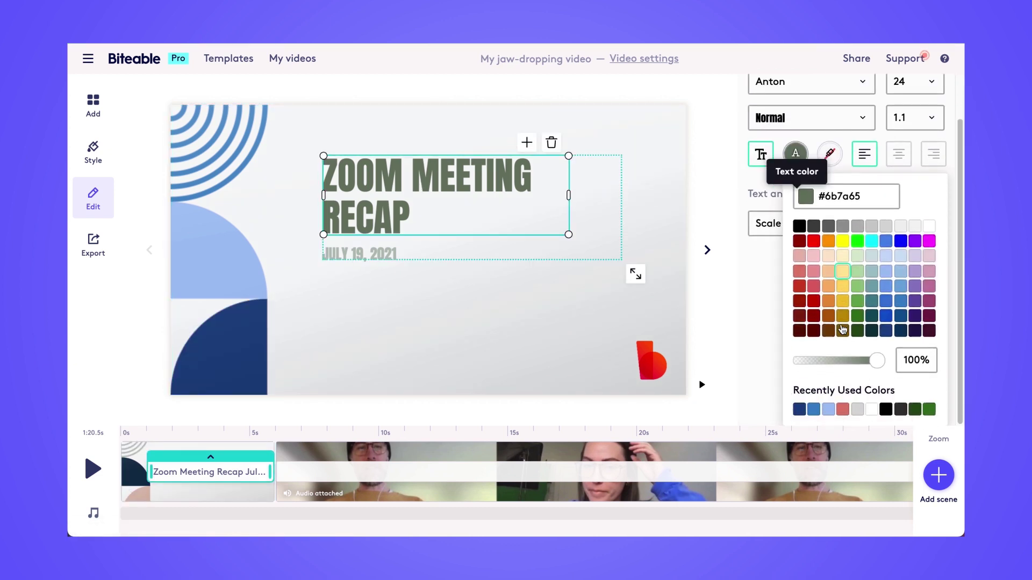
left_click(799, 409)
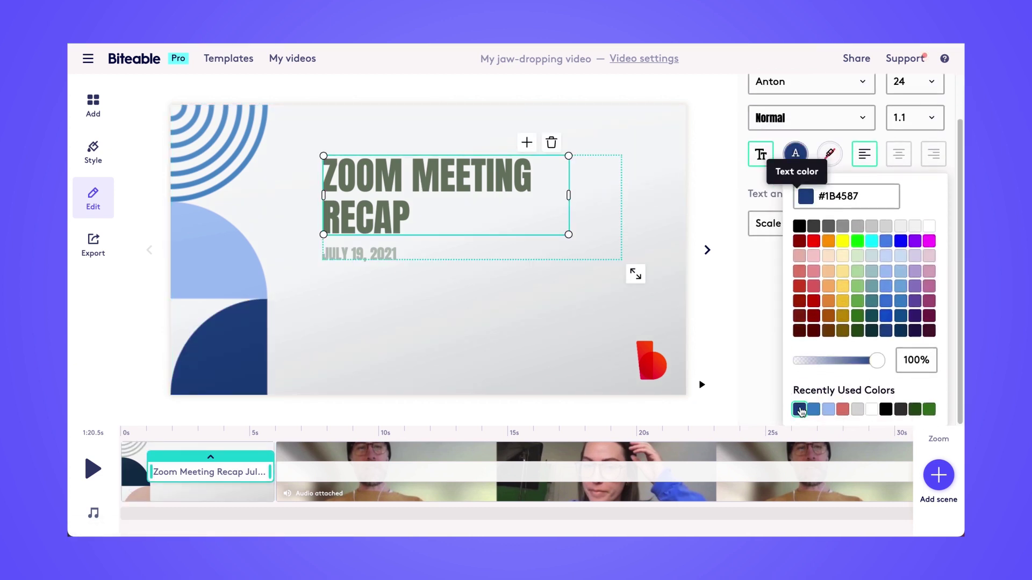
left_click(427, 253)
left_click(795, 204)
left_click(828, 410)
left_click(518, 347)
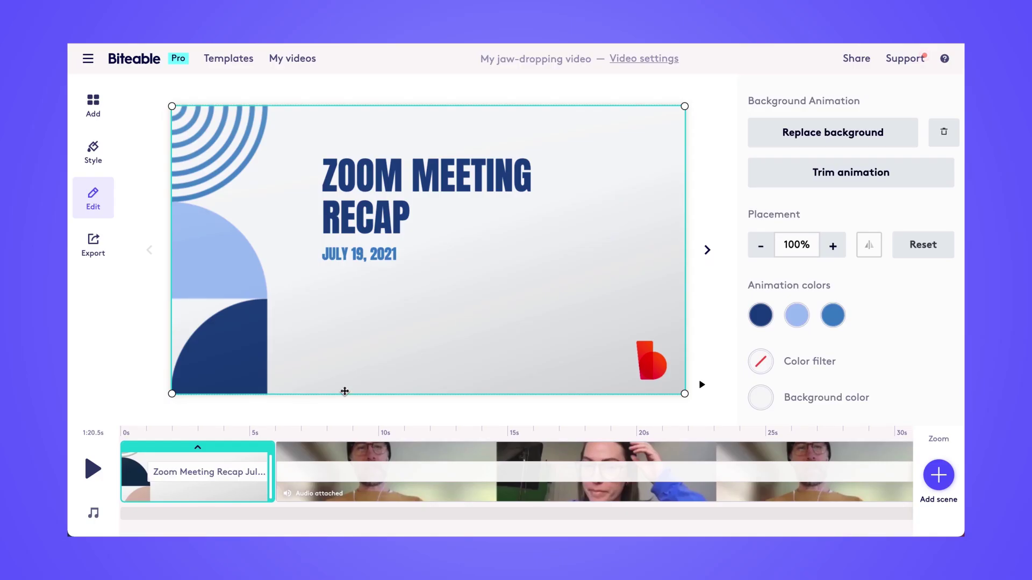
- Delete the 'CLICK HERE TO EDIT' placeholder caption from the Zoom recording scene
left_click(381, 494)
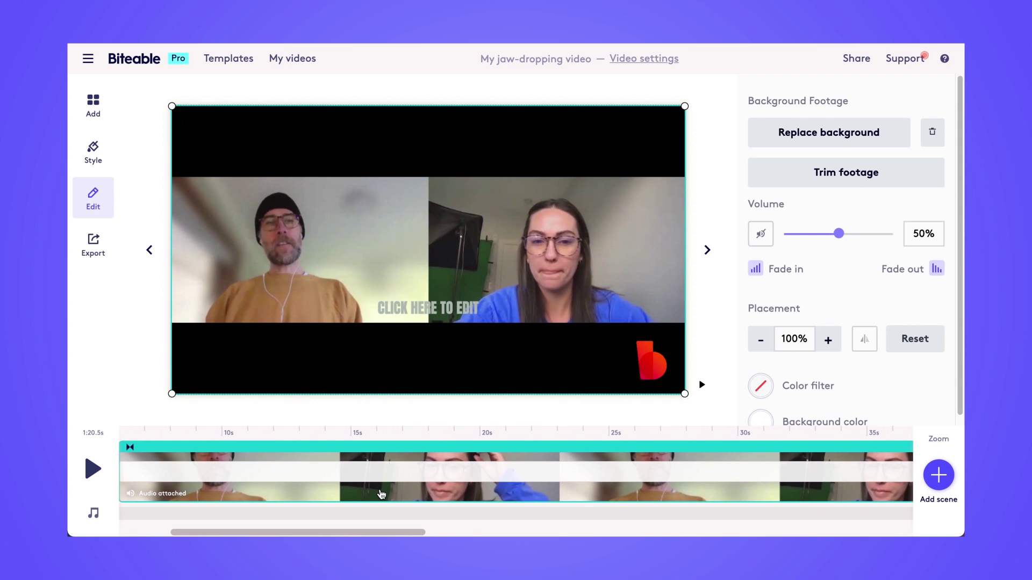
left_click(426, 311)
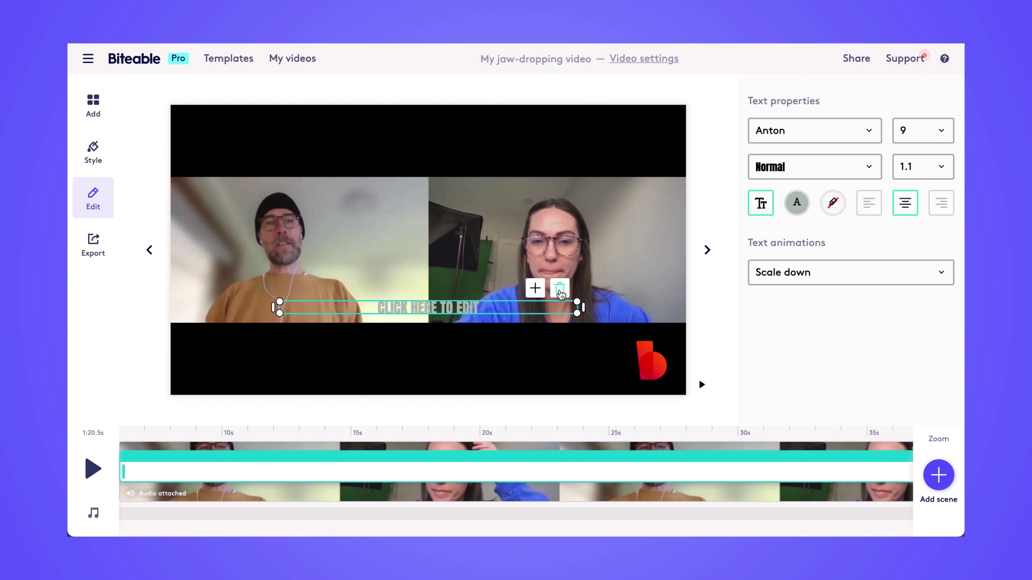
left_click(560, 290)
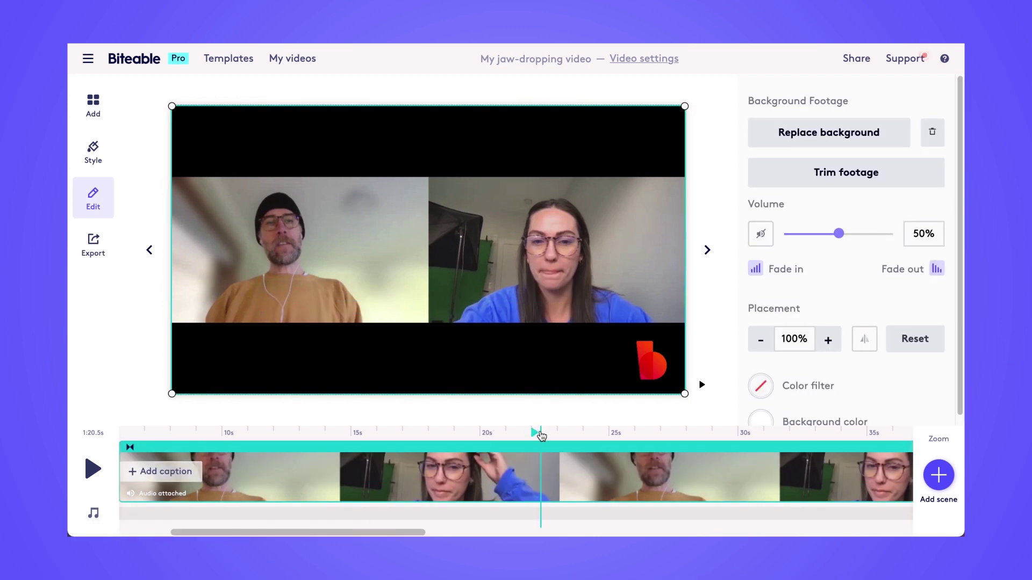
scroll(550, 477, "right", 5)
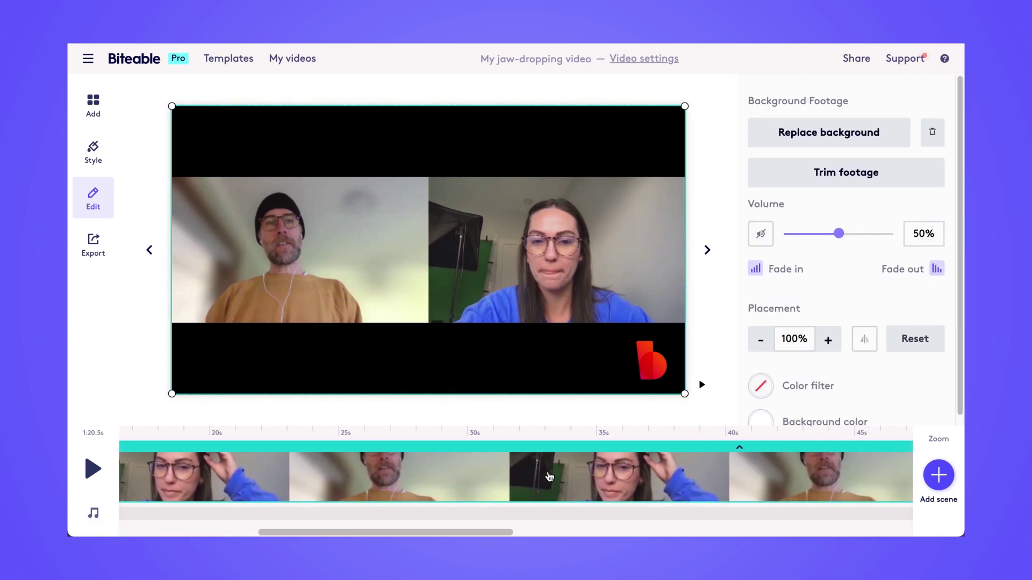
scroll(549, 478, "right", 1)
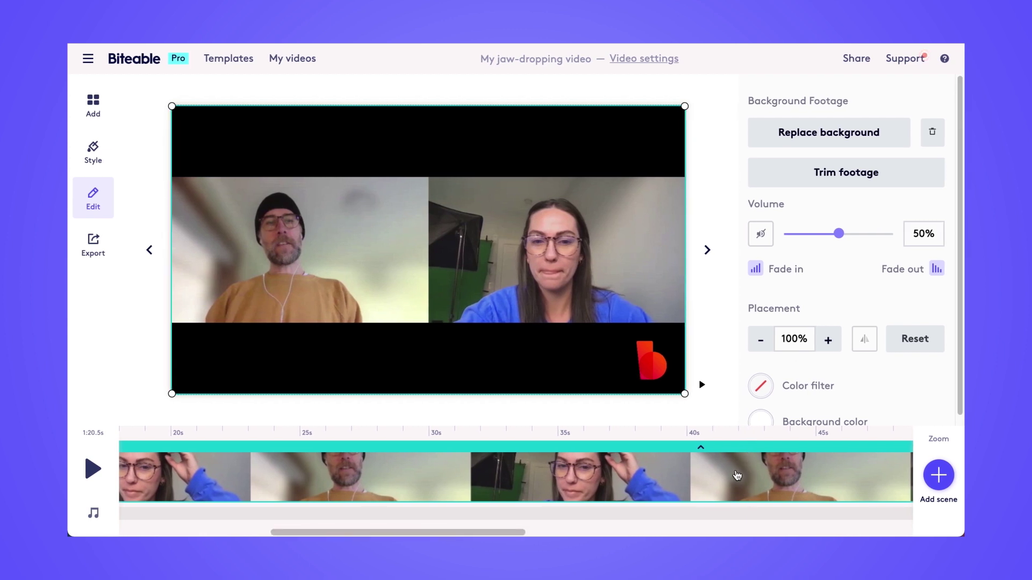
scroll(526, 488, "left", 8)
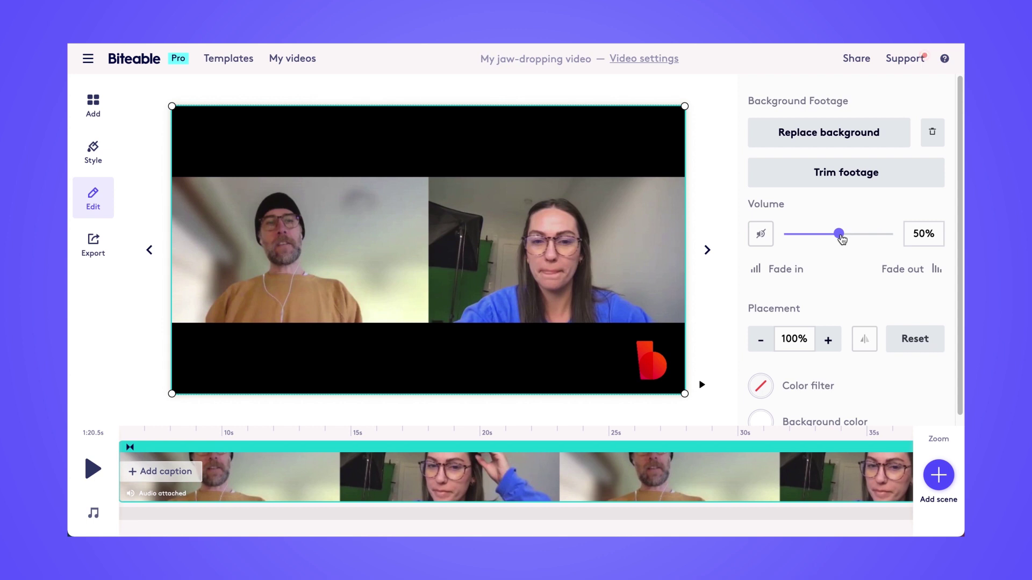
- Raise the Zoom footage's audio volume and return its placement size to 100%
left_click_drag(841, 239, 906, 234)
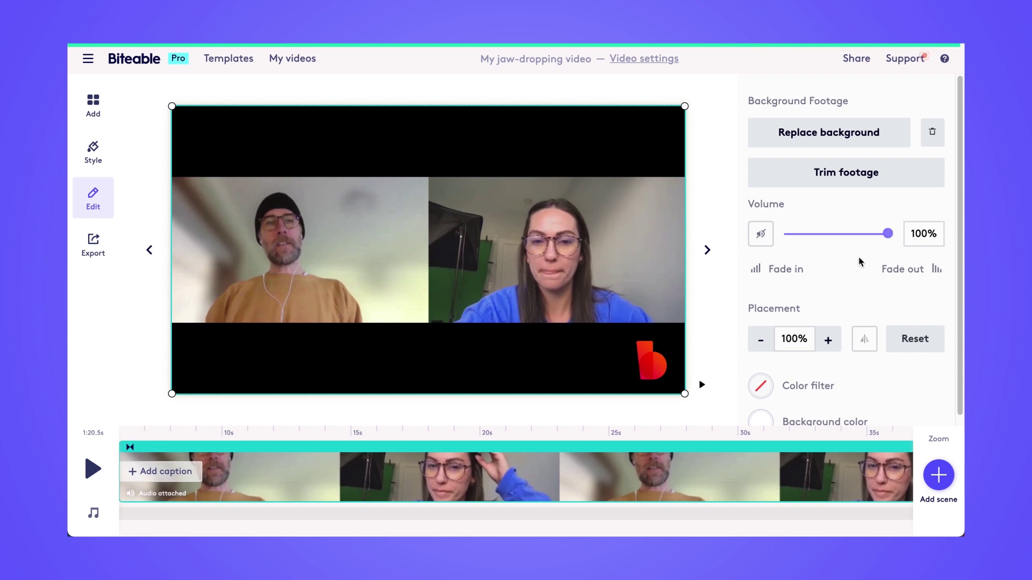
left_click(789, 339)
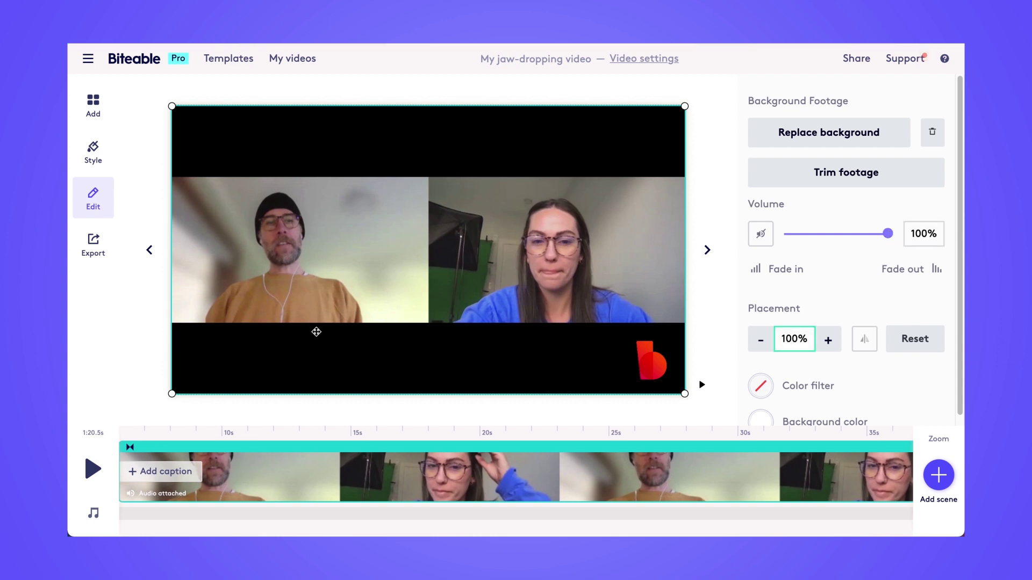
type("50")
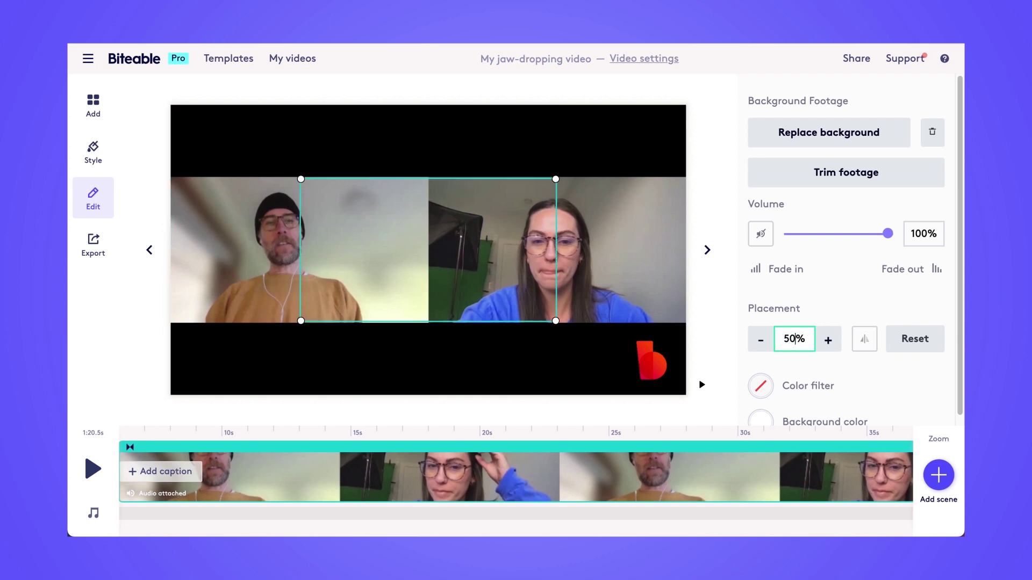
left_click(618, 239)
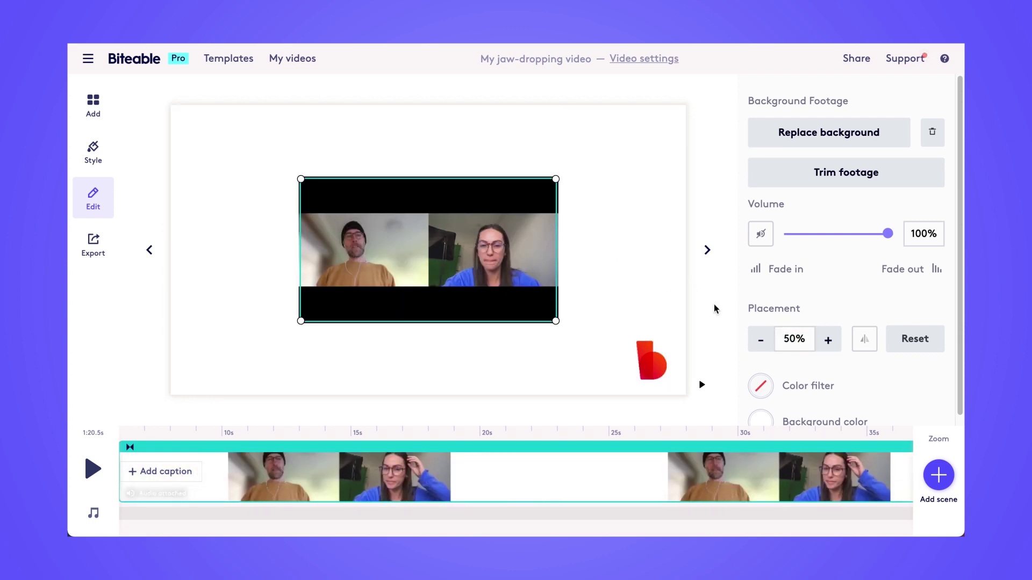
left_click(786, 342)
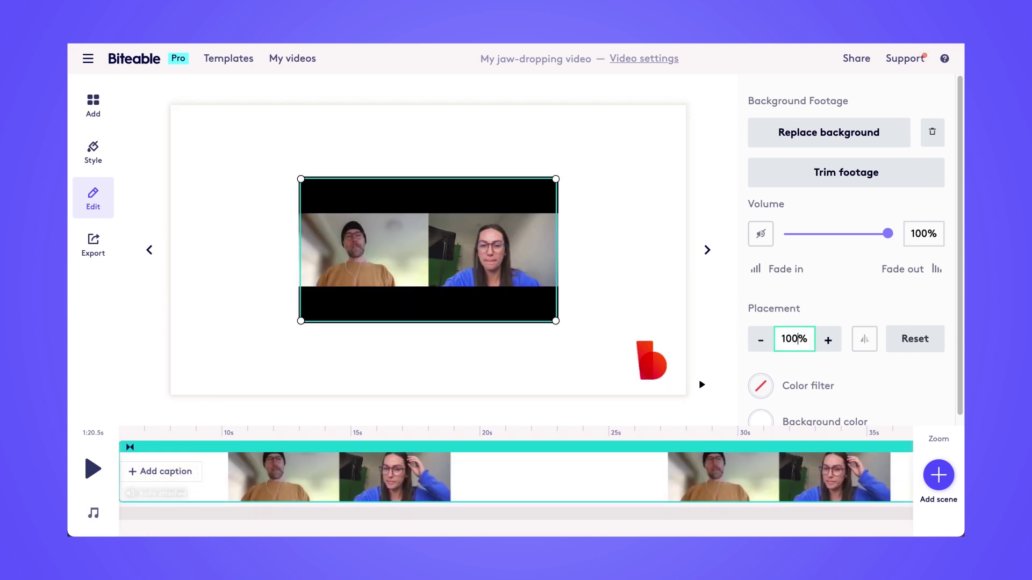
key("Return")
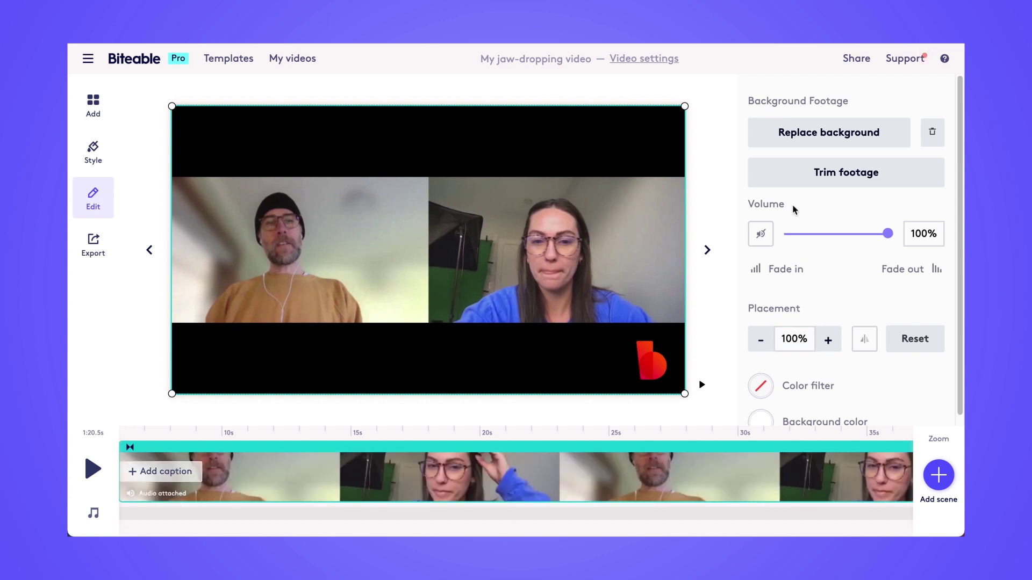
- Move the Zoom clip's start trim to the recording's very beginning and save
left_click(793, 181)
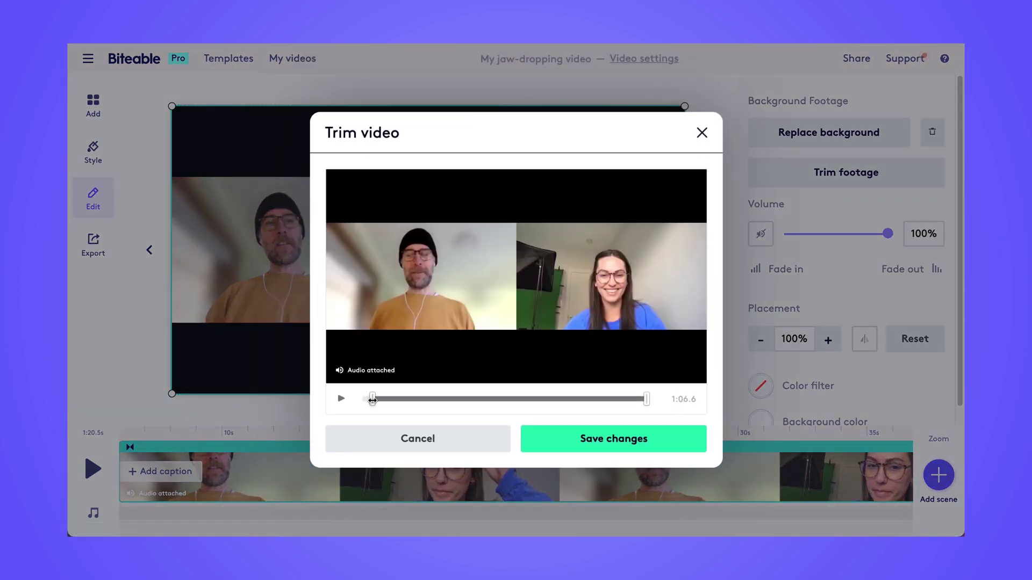
mouse_move(362, 398)
left_mouse_down()
mouse_move(354, 404)
mouse_move(392, 400)
mouse_move(354, 403)
mouse_move(374, 400)
left_mouse_up()
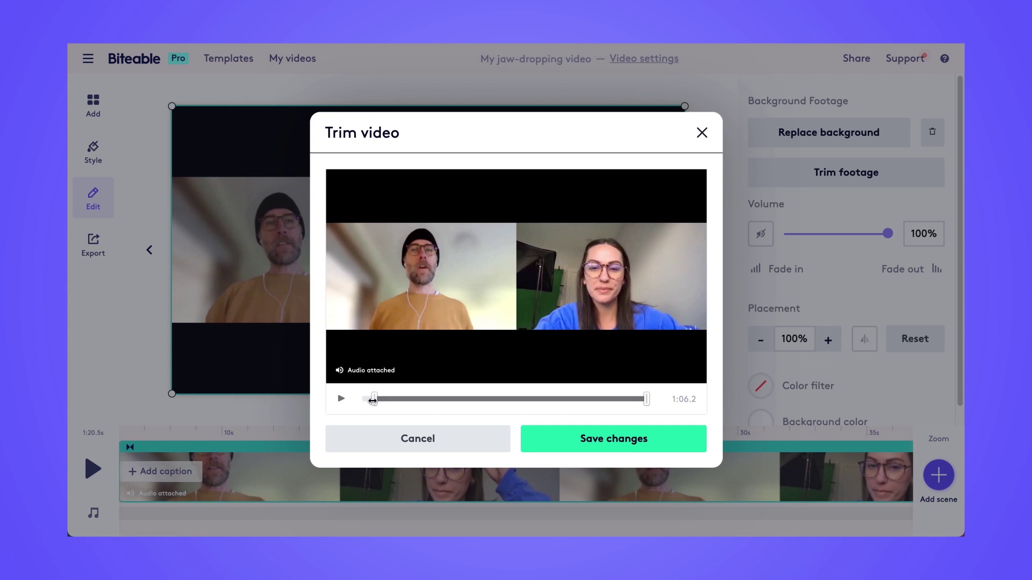
left_click(634, 443)
- Replace the final scene's LOGO placeholder with the red b logo
scroll(653, 488, "right", 6)
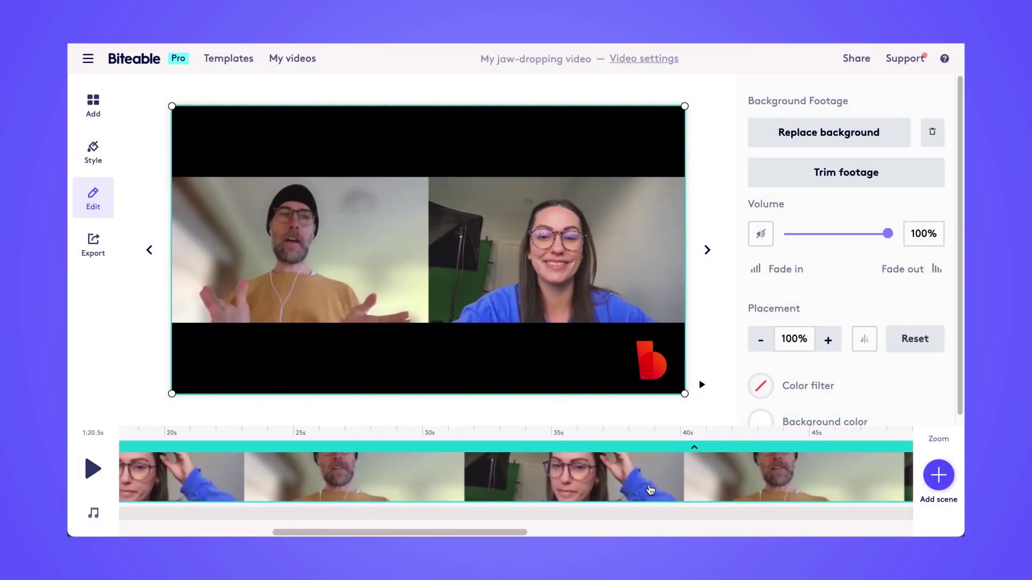
scroll(650, 490, "right", 4)
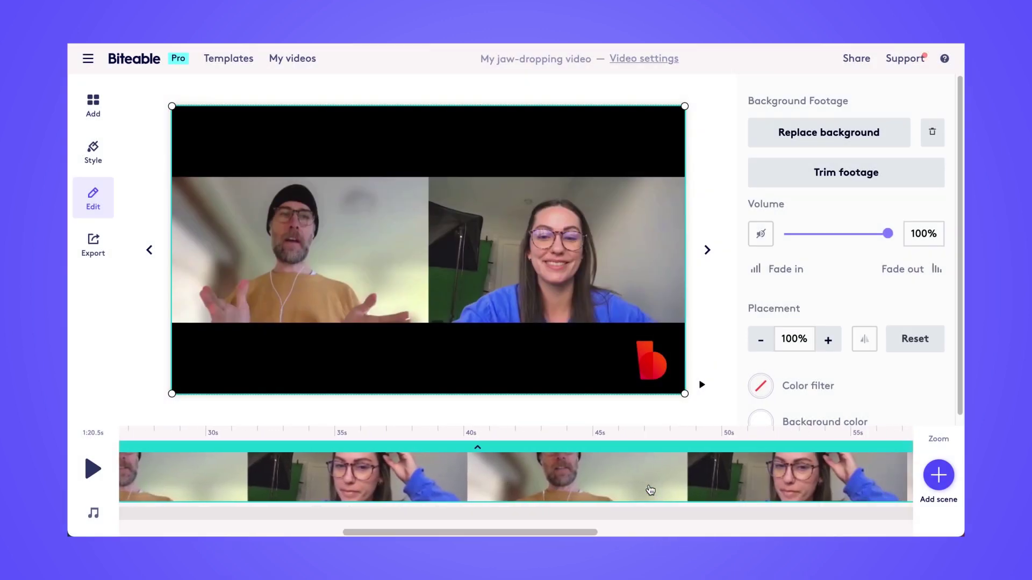
scroll(648, 489, "right", 15)
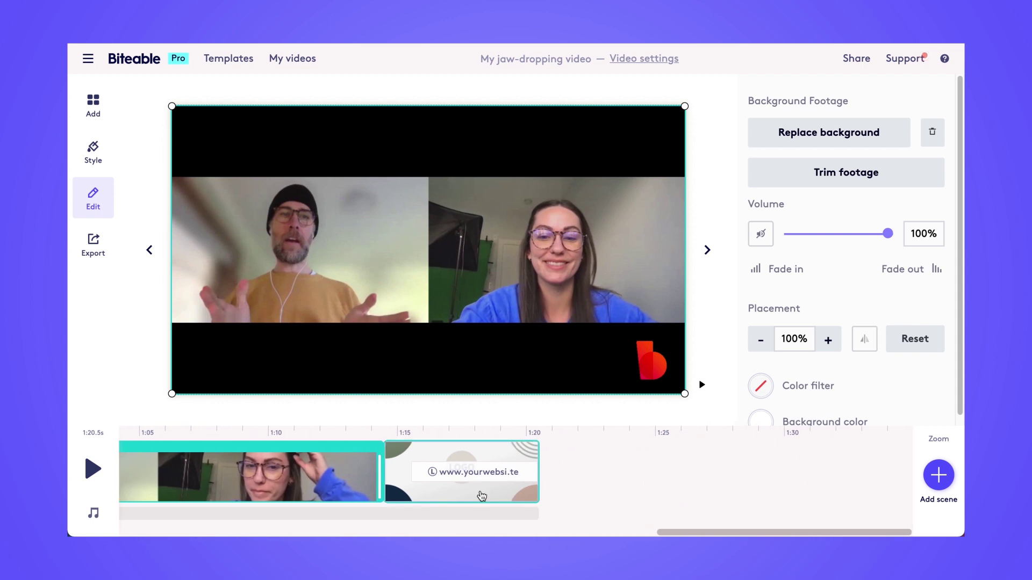
left_click(480, 497)
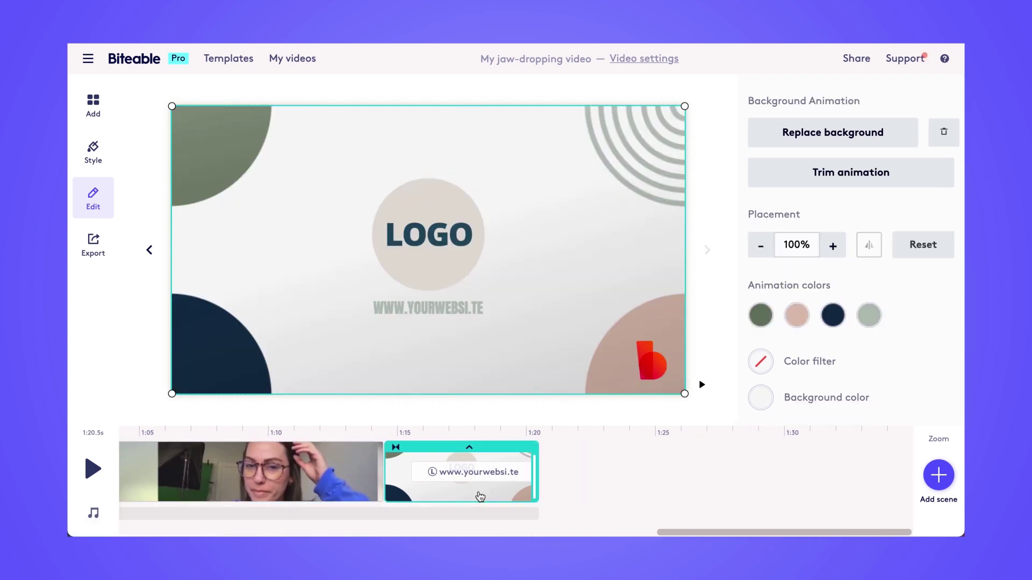
left_click(434, 242)
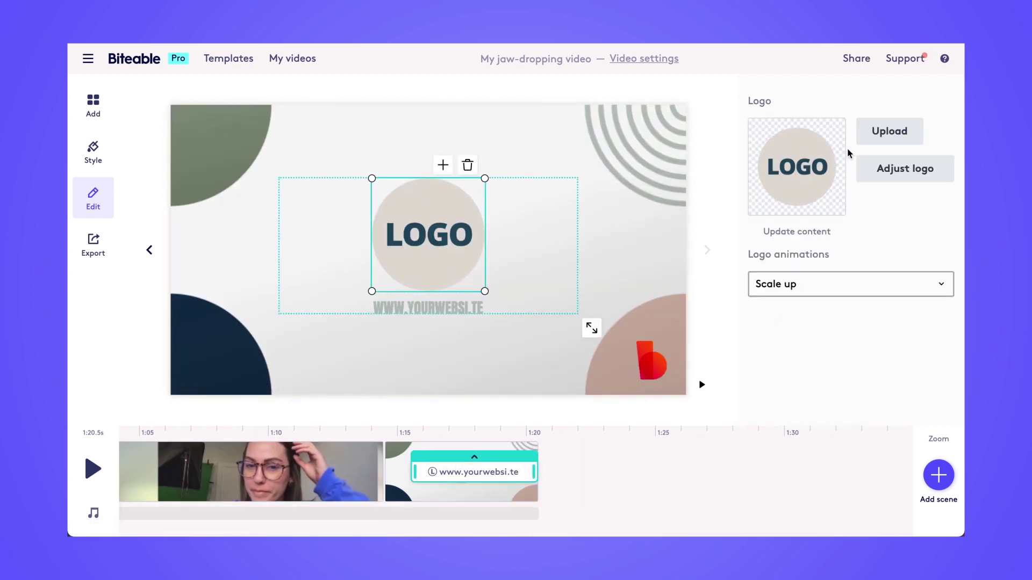
left_click(881, 136)
left_click(729, 304)
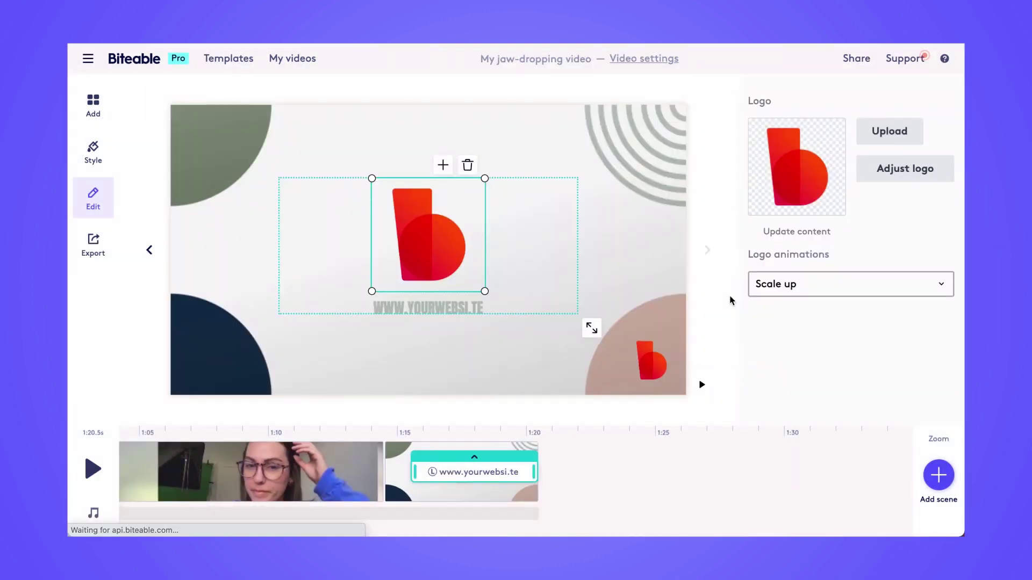
- Change the website line to 'watch the full recording in slack'
left_click(447, 304)
left_click(448, 310)
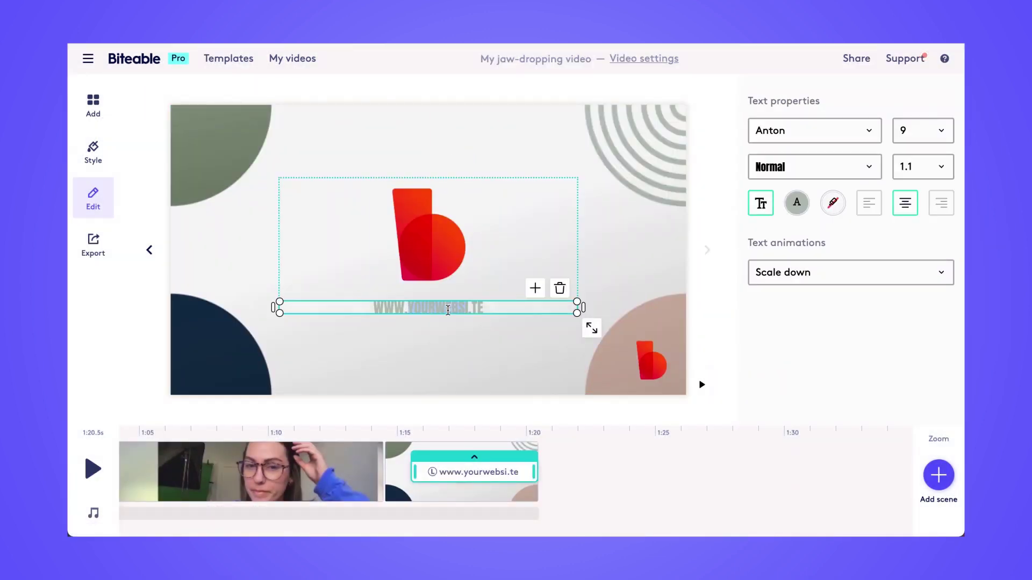
type("watch the full re")
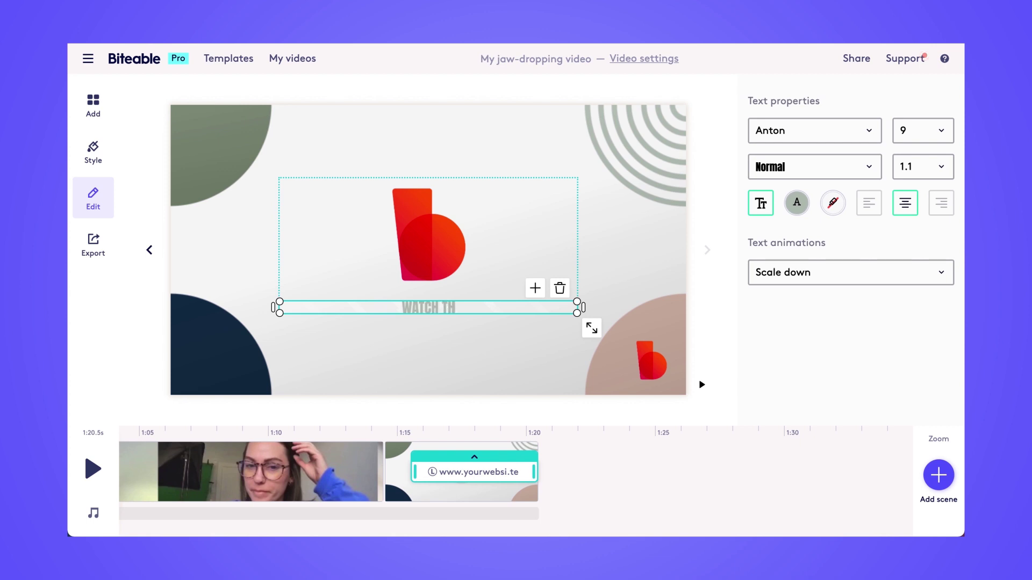
type("cording in")
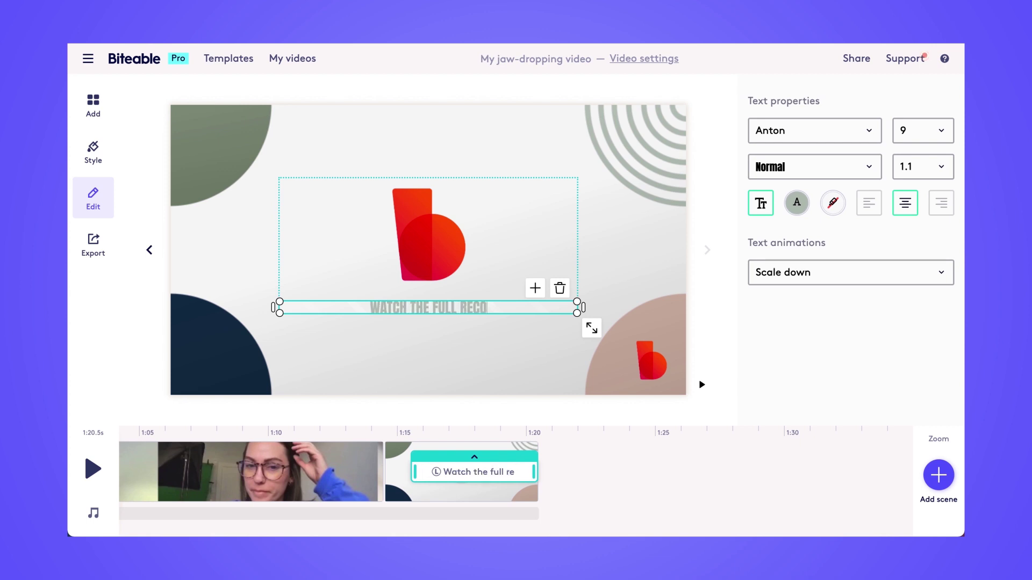
type(" slack")
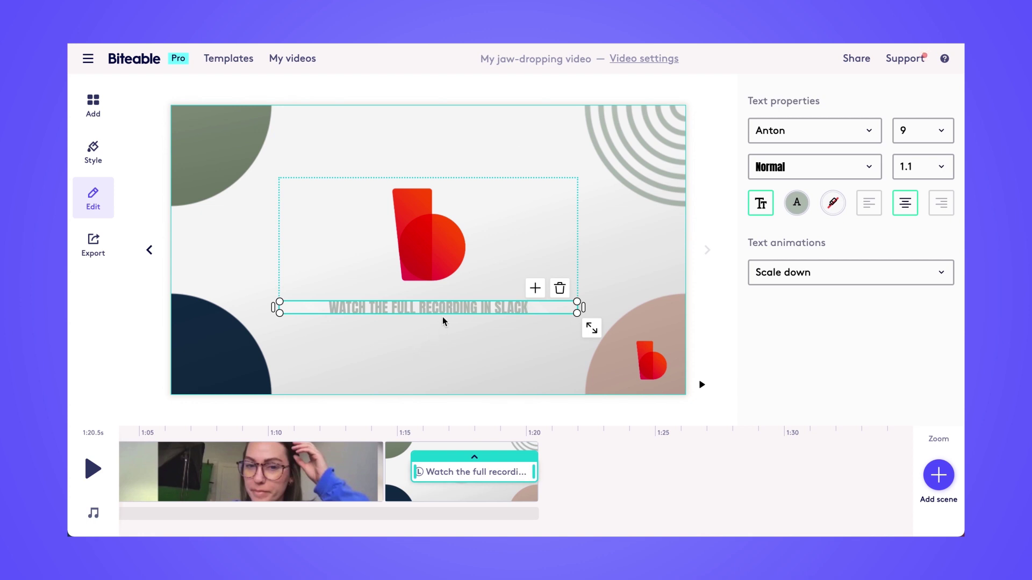
- Make the outro text colour blue
left_click(788, 214)
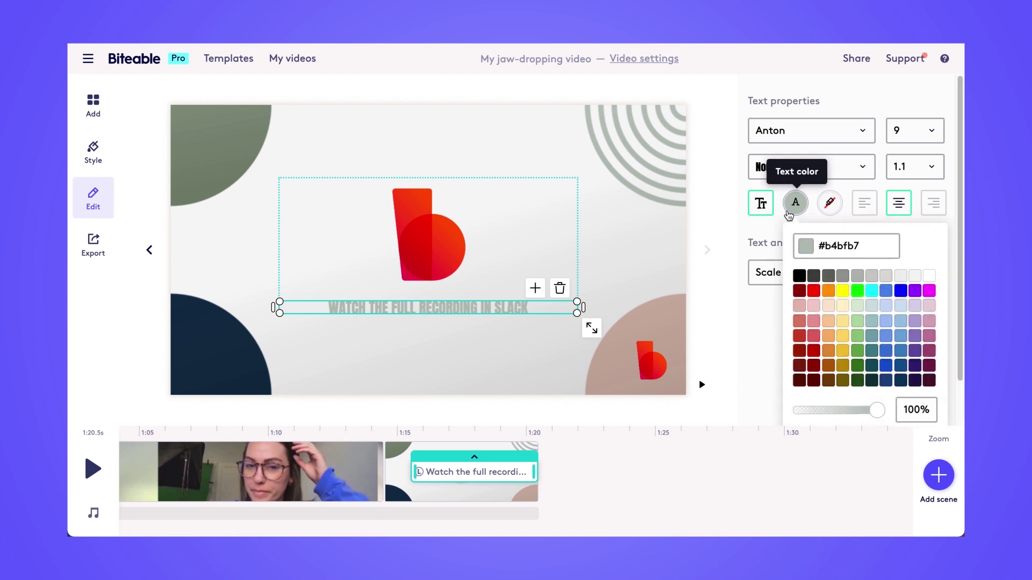
scroll(825, 357, "down", 1)
left_click(814, 411)
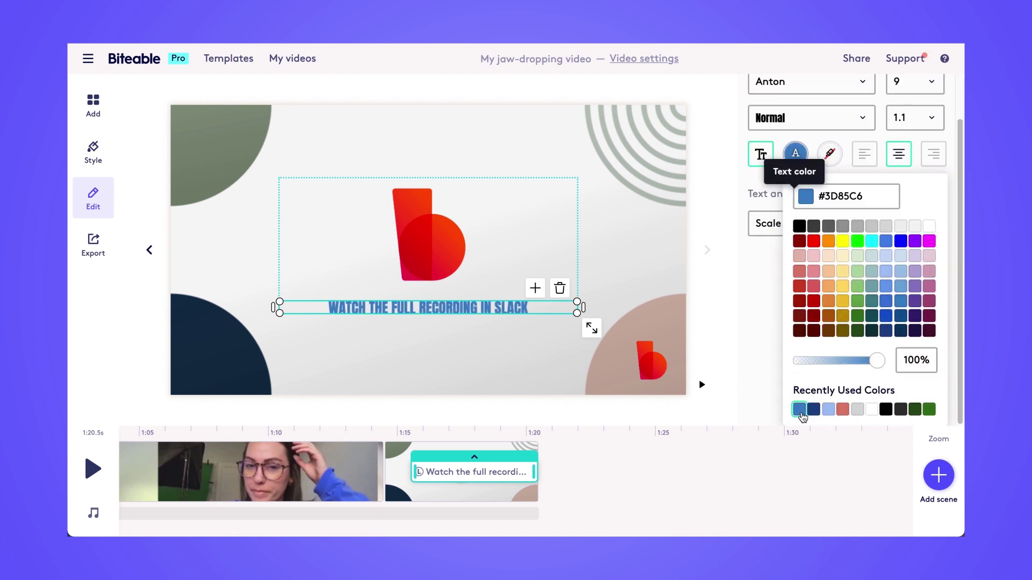
- Recolour the first two background shapes light blue and blue
left_click(220, 165)
left_click(756, 320)
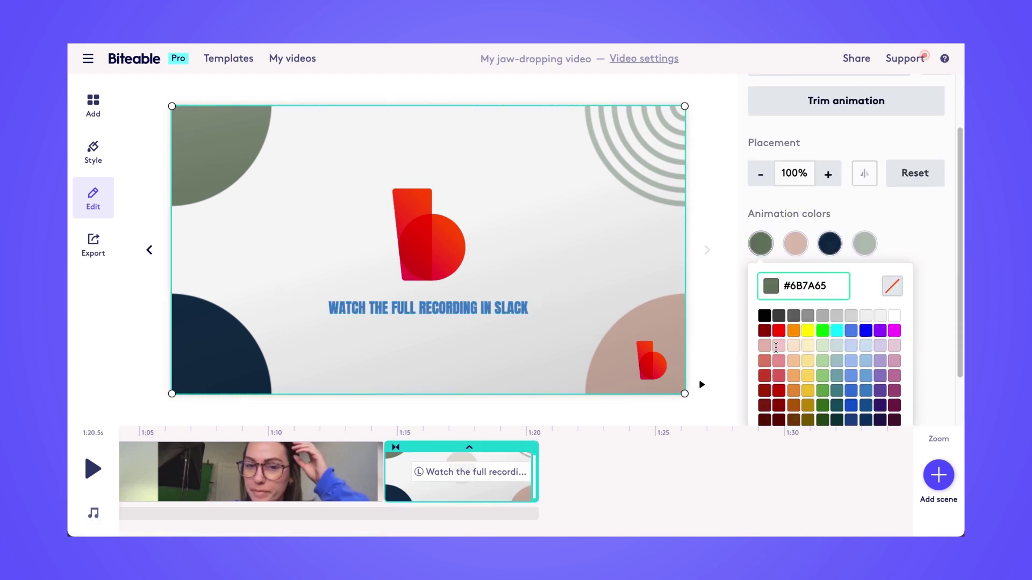
scroll(795, 322, "down", 1)
left_click(814, 408)
left_click(797, 317)
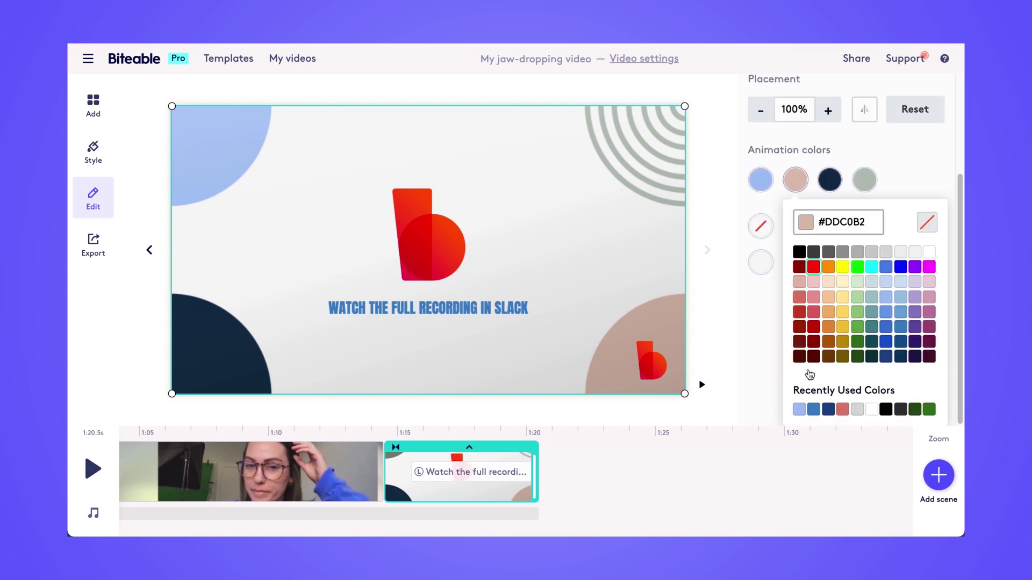
left_click(814, 410)
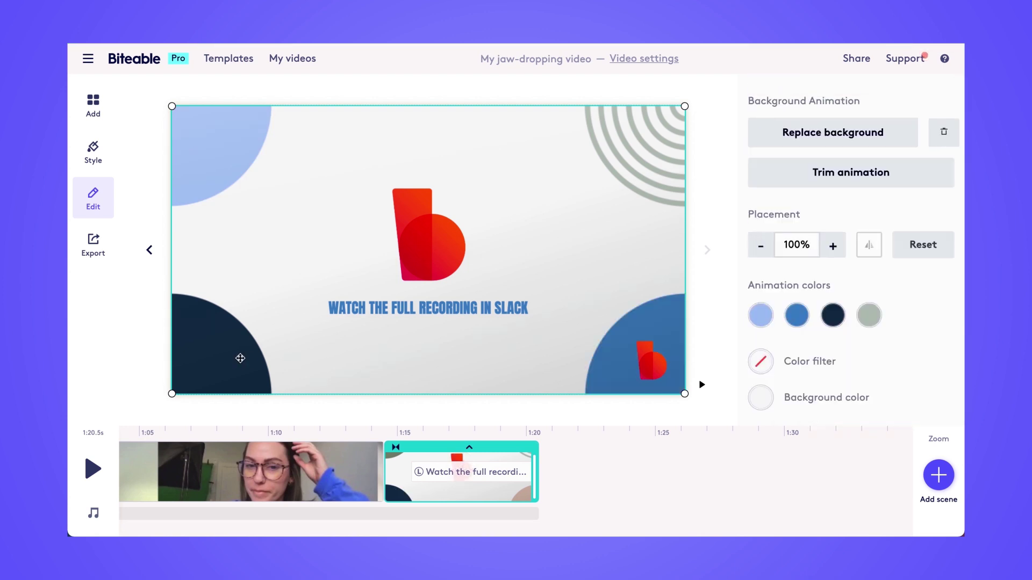
- Recolour the third and fourth background shapes navy and dark navy
left_click(830, 314)
scroll(839, 376, "down", 2)
left_click(836, 409)
left_click(865, 314)
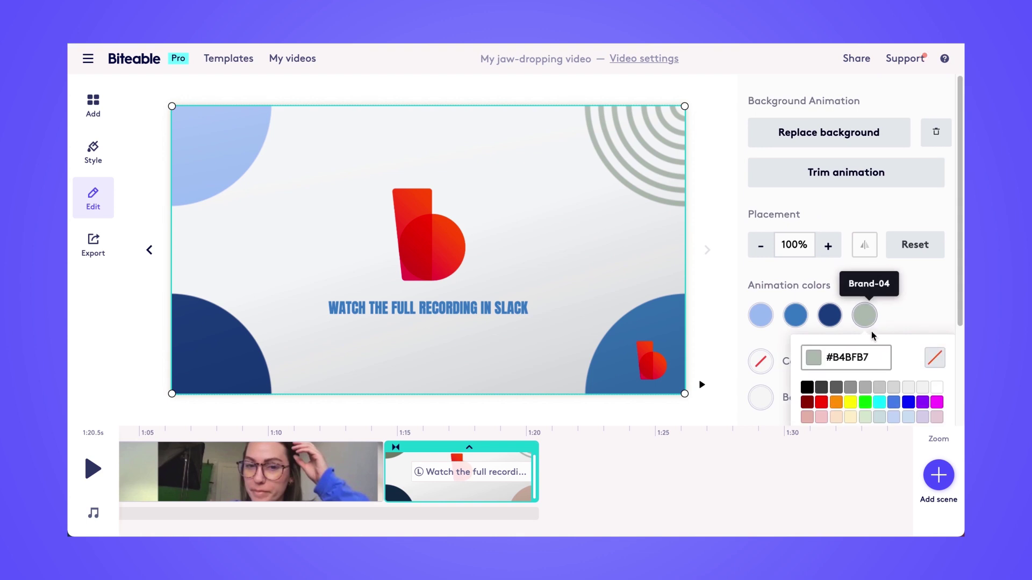
scroll(862, 376, "down", 2)
left_click(908, 357)
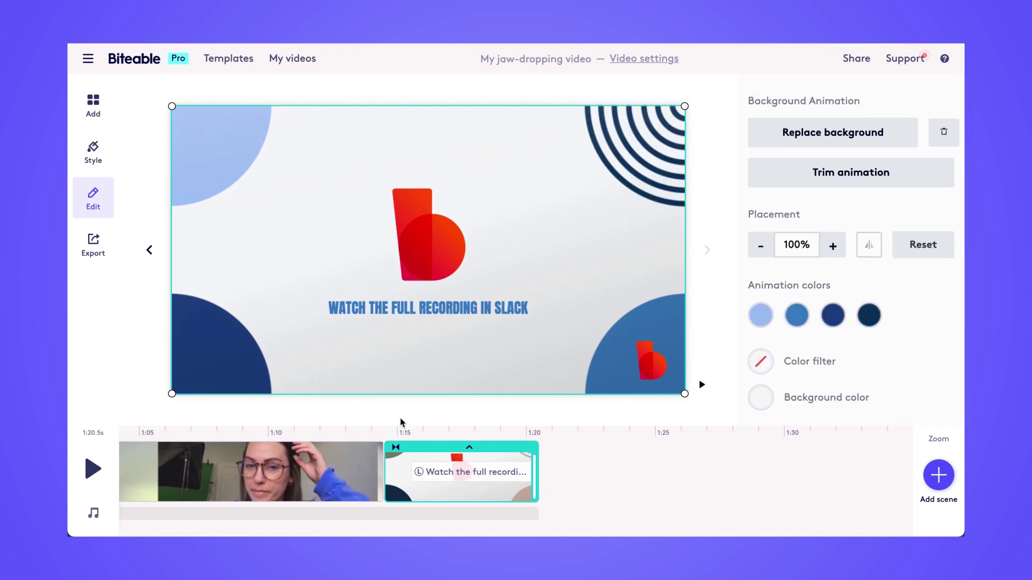
scroll(401, 466, "left", 1)
scroll(401, 467, "left", 6)
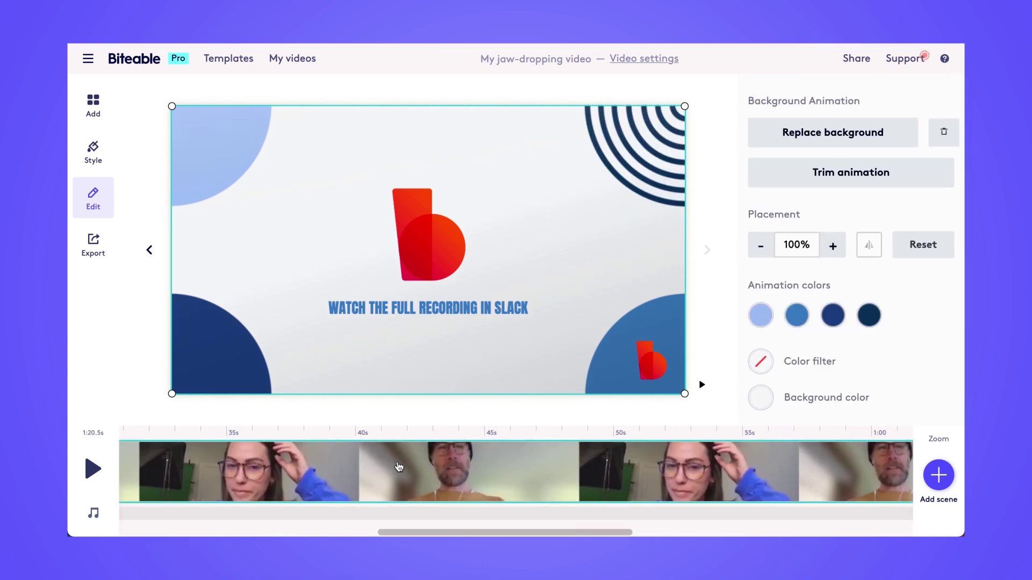
scroll(400, 467, "right", 2)
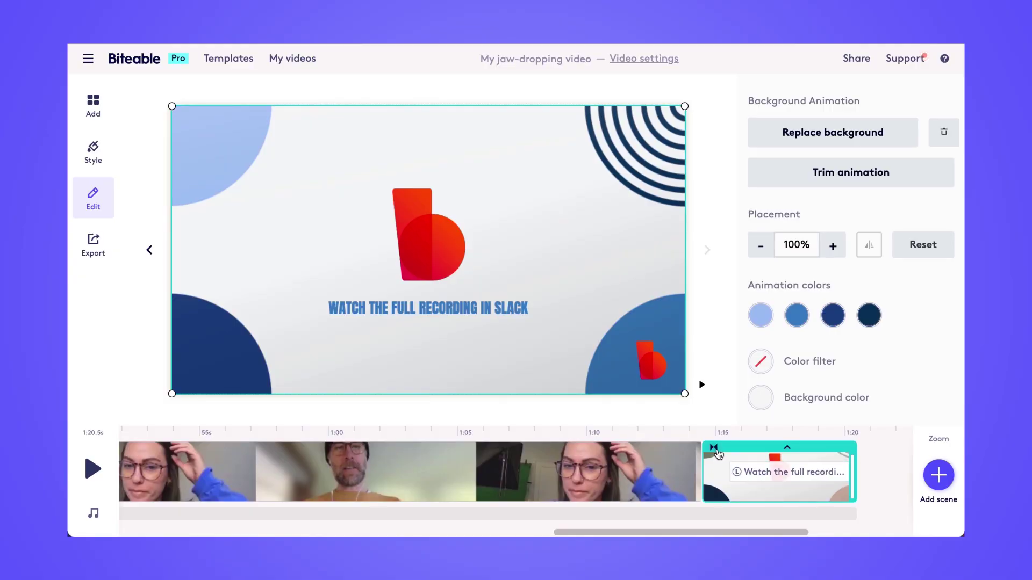
- Inspect the transition into the final outro scene without changing it
left_click(713, 448)
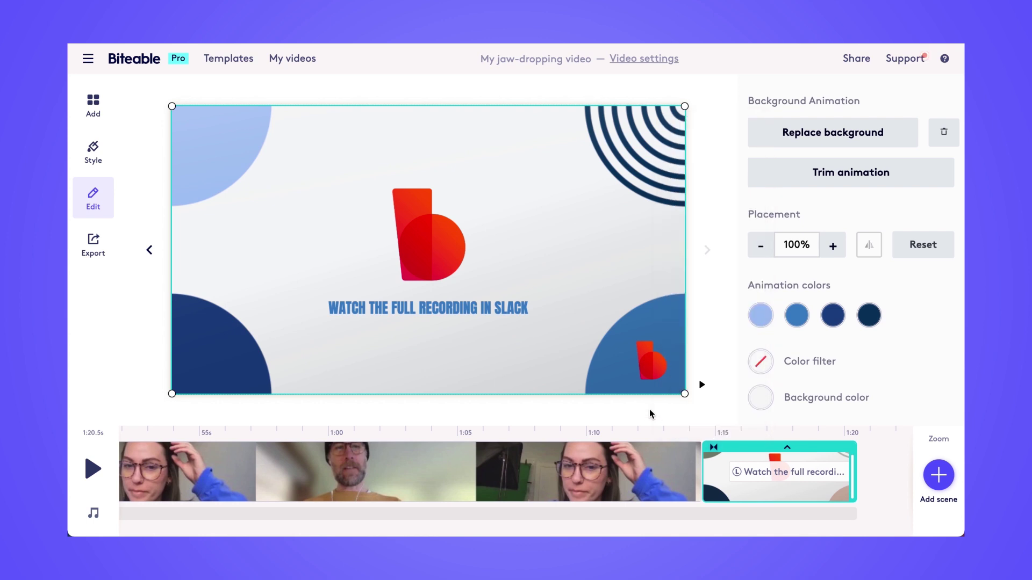
left_click(556, 471)
scroll(556, 472, "left", 10)
scroll(556, 472, "left", 4)
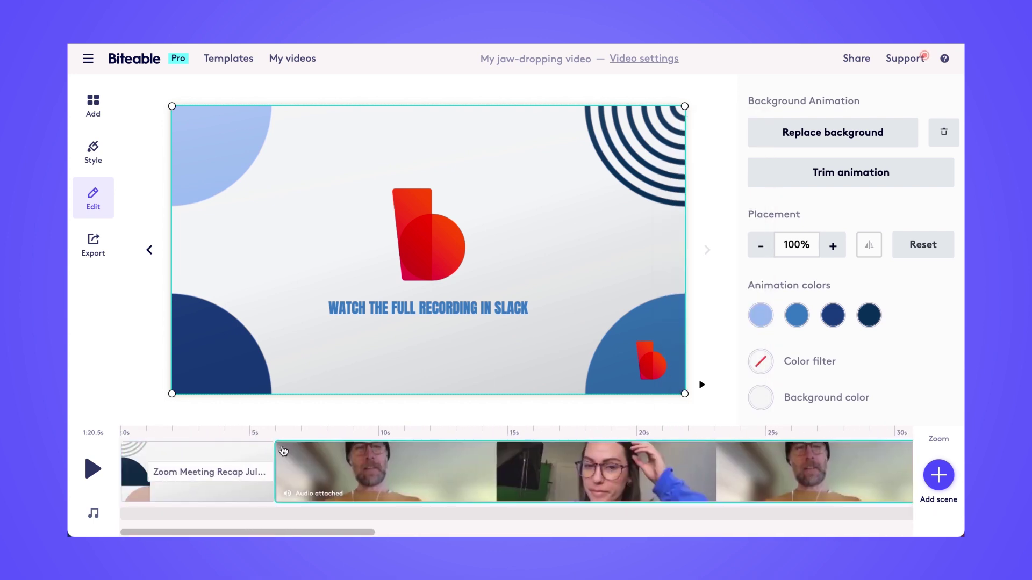
- Give the Zoom recording scene a Swipe Up transition
left_click(278, 457)
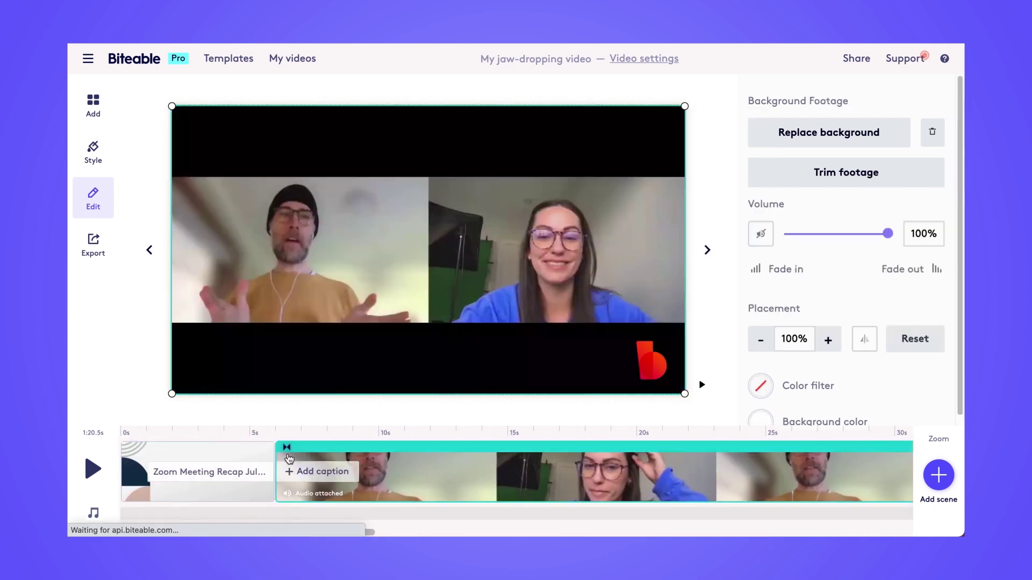
left_click(134, 448)
left_click(142, 194)
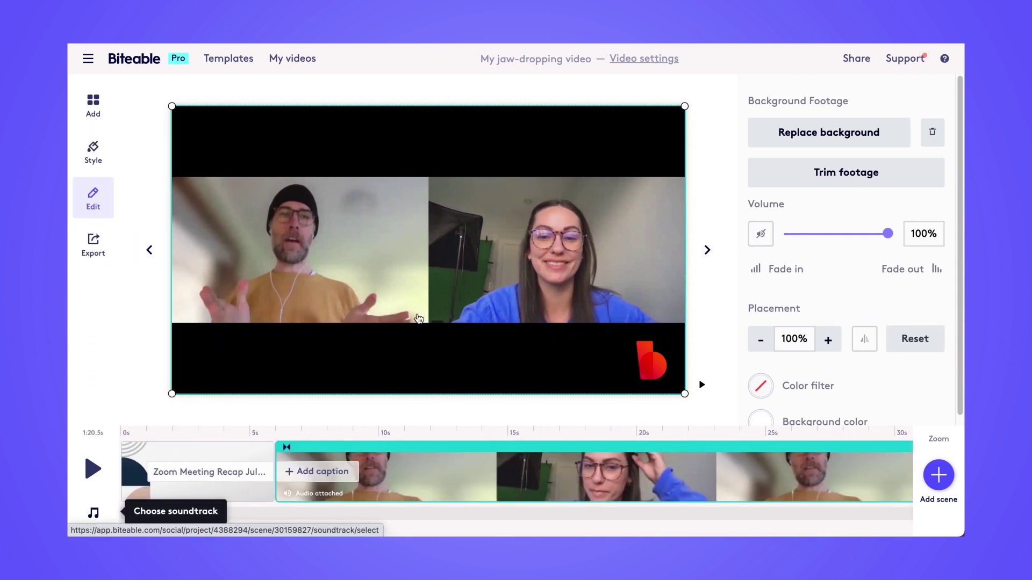
- Add the Corporate - Chronos soundtrack at 50% volume with fade-out under the timeline
left_click(93, 513)
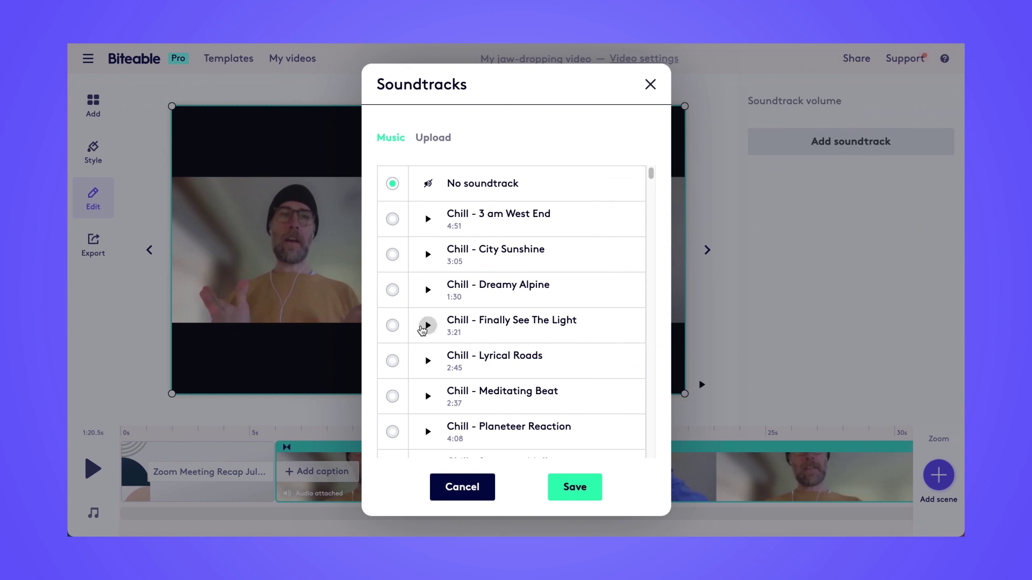
scroll(422, 325, "down", 5)
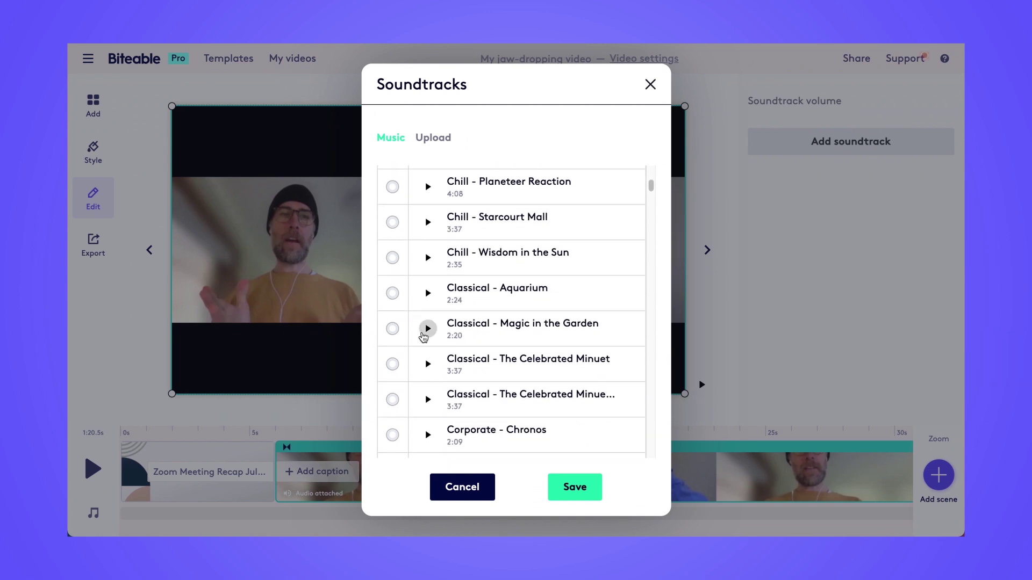
scroll(424, 336, "down", 3)
left_click(393, 295)
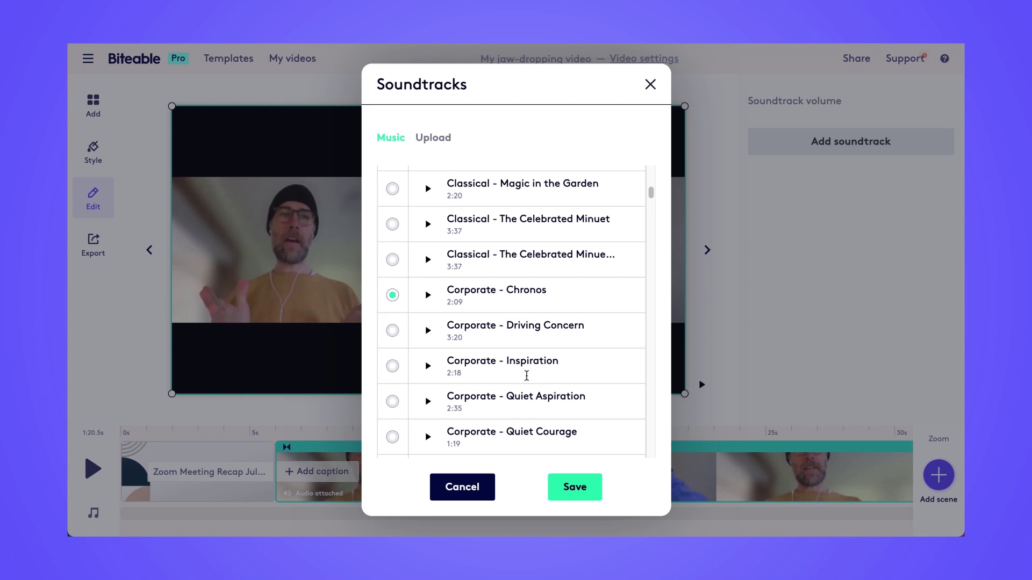
left_click(594, 489)
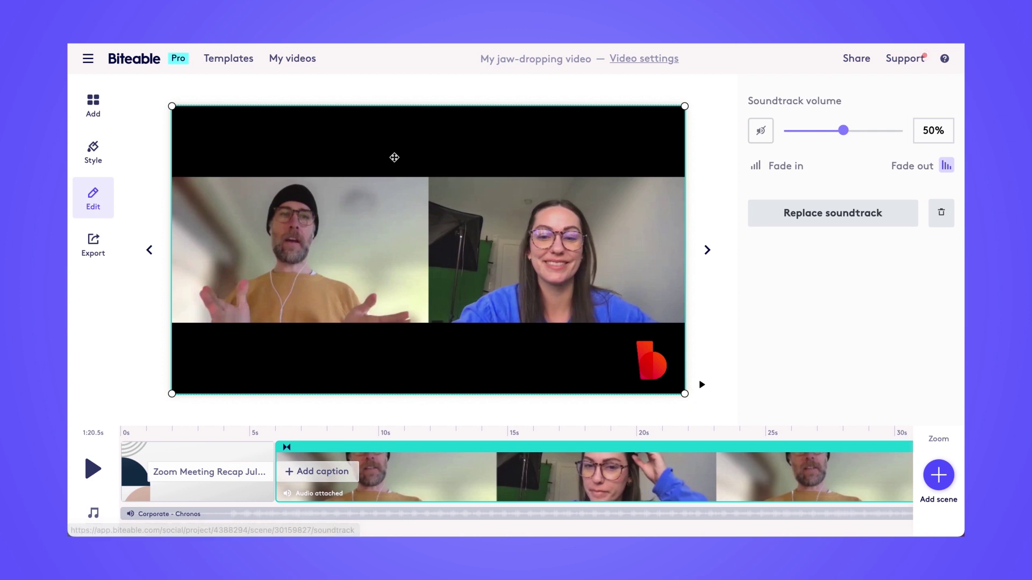
scroll(472, 480, "right", 15)
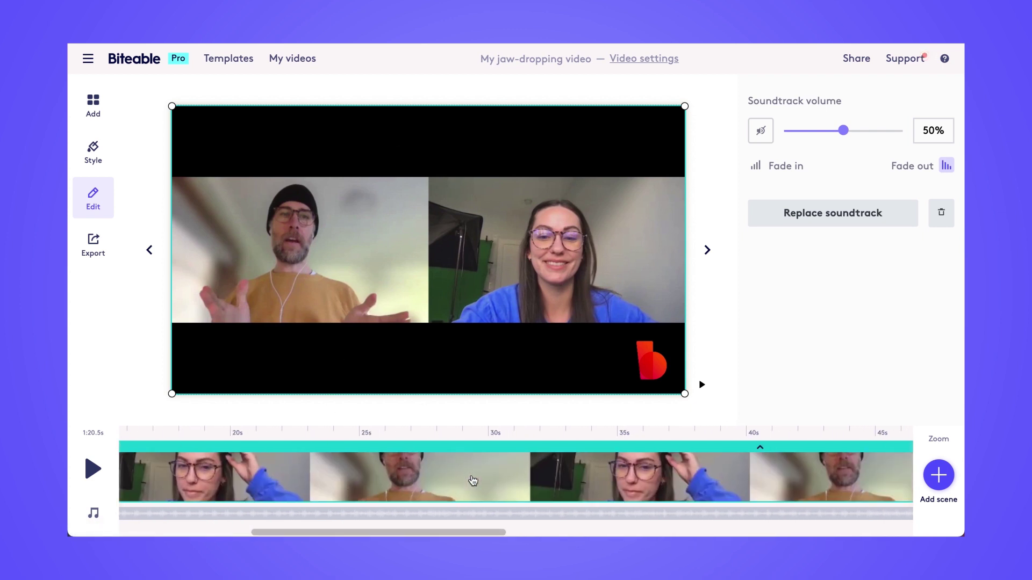
scroll(472, 480, "right", 3)
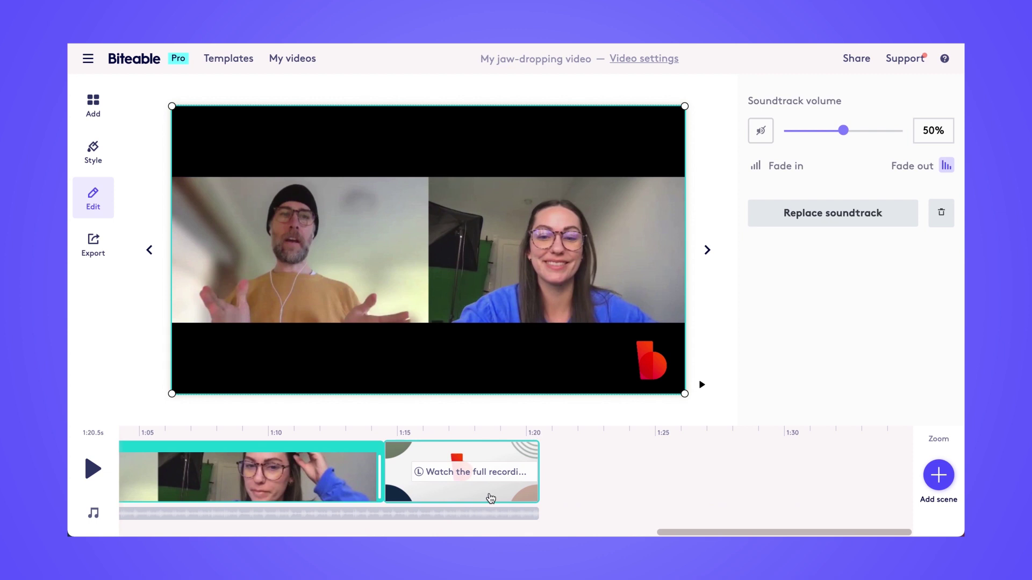
scroll(490, 499, "left", 10)
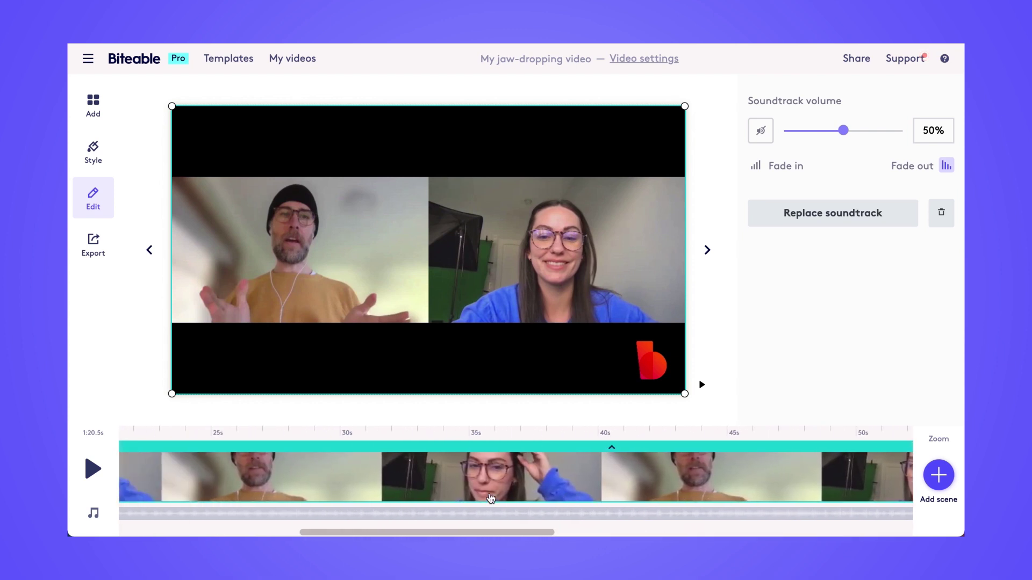
scroll(490, 499, "left", 5)
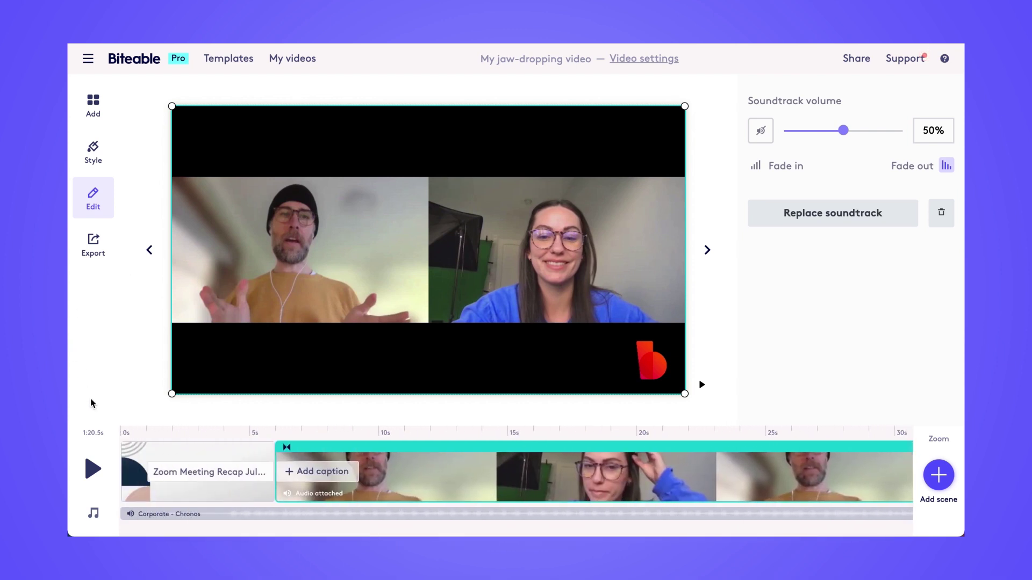
- Play the 1:20.5 video preview from the start
left_click(93, 469)
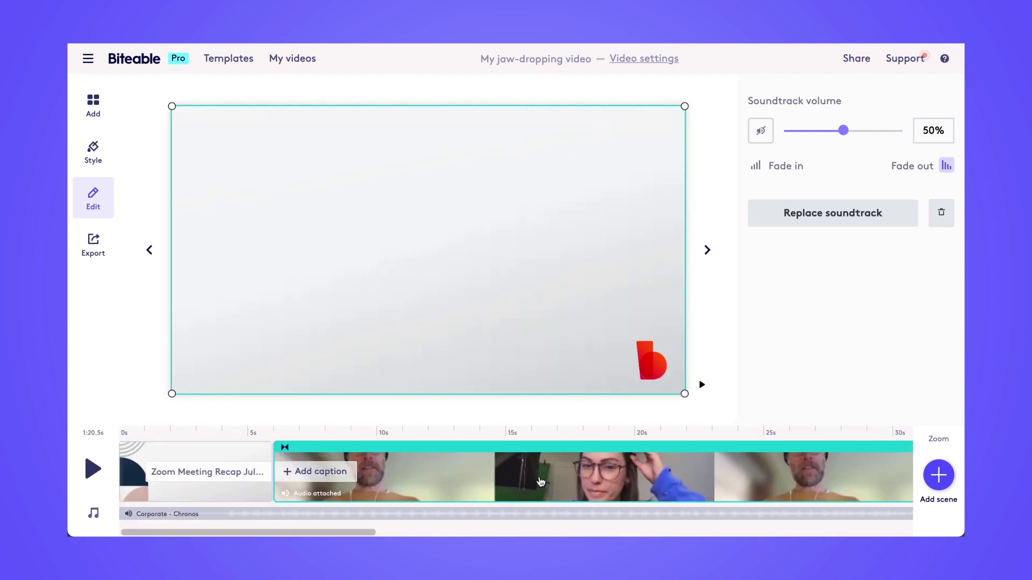
- Trim the end of the Zoom recording scene so the video runs 1:16
left_click(717, 486)
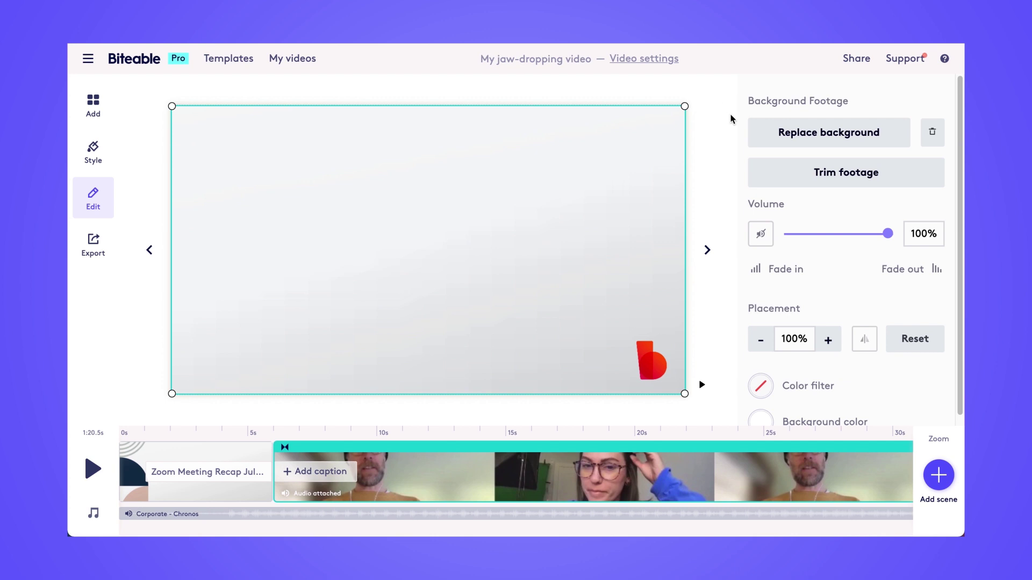
left_click(787, 174)
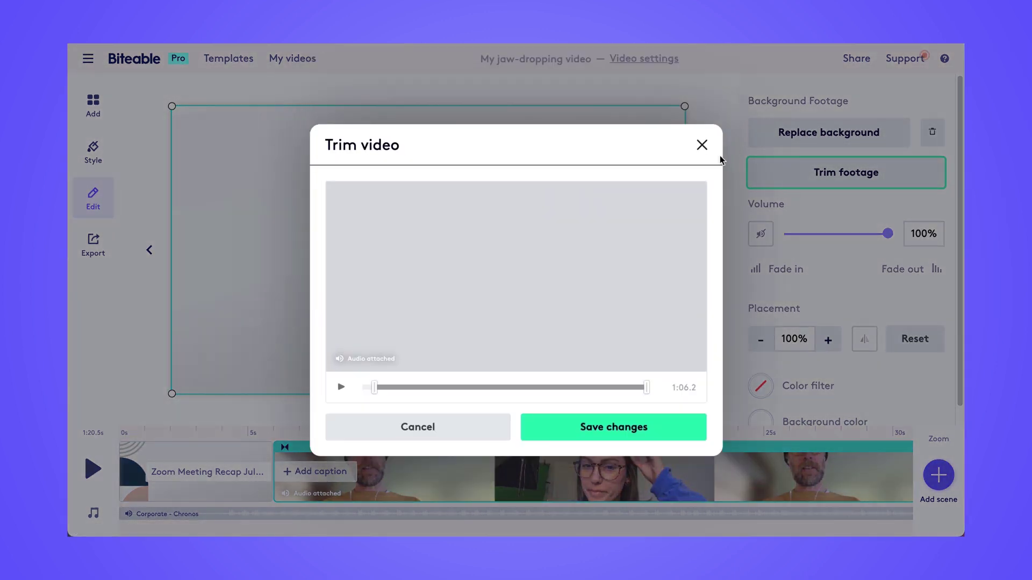
left_click(703, 143)
scroll(797, 469, "right", 2)
scroll(798, 469, "right", 15)
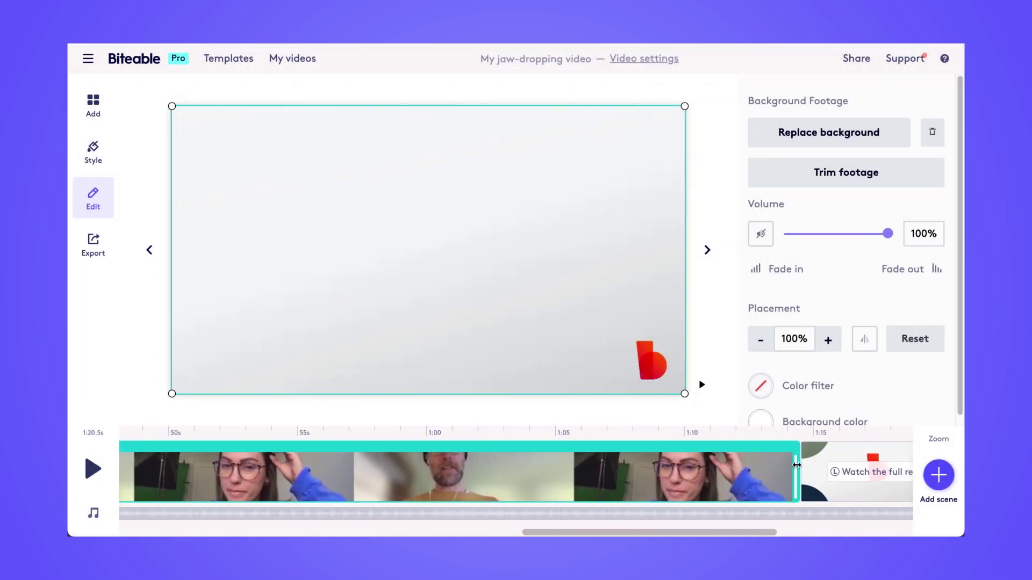
left_click_drag(733, 479, 626, 484)
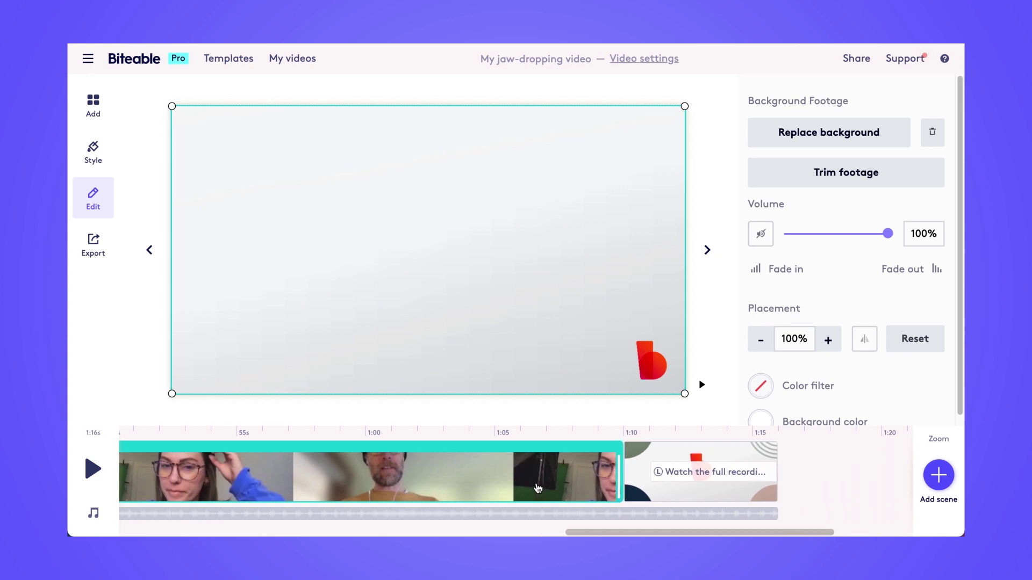
scroll(534, 486, "left", 7)
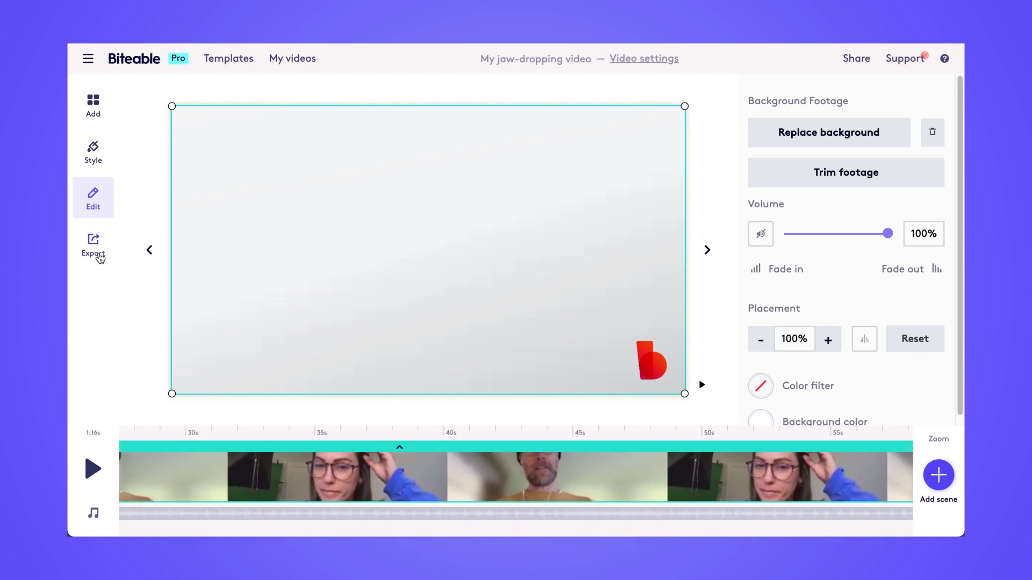
- Build the video in HD 1080p and expand its viewing statistics details
left_click(95, 255)
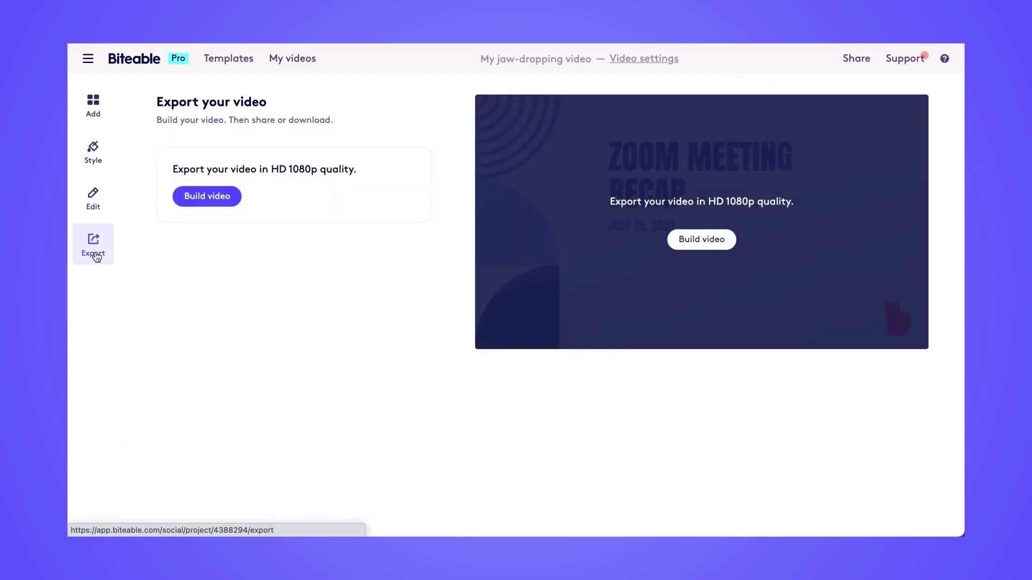
left_click(223, 198)
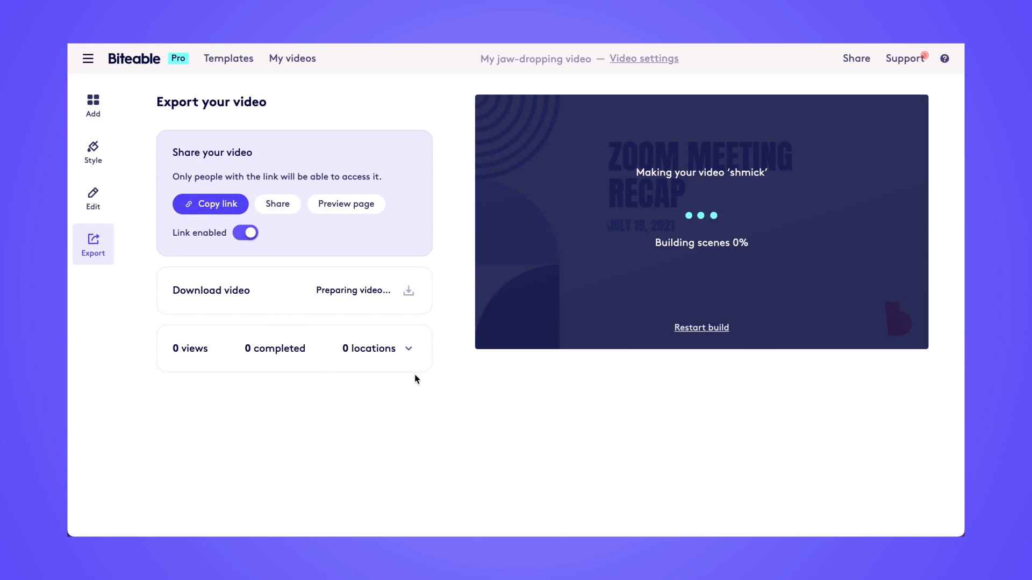
left_click(409, 349)
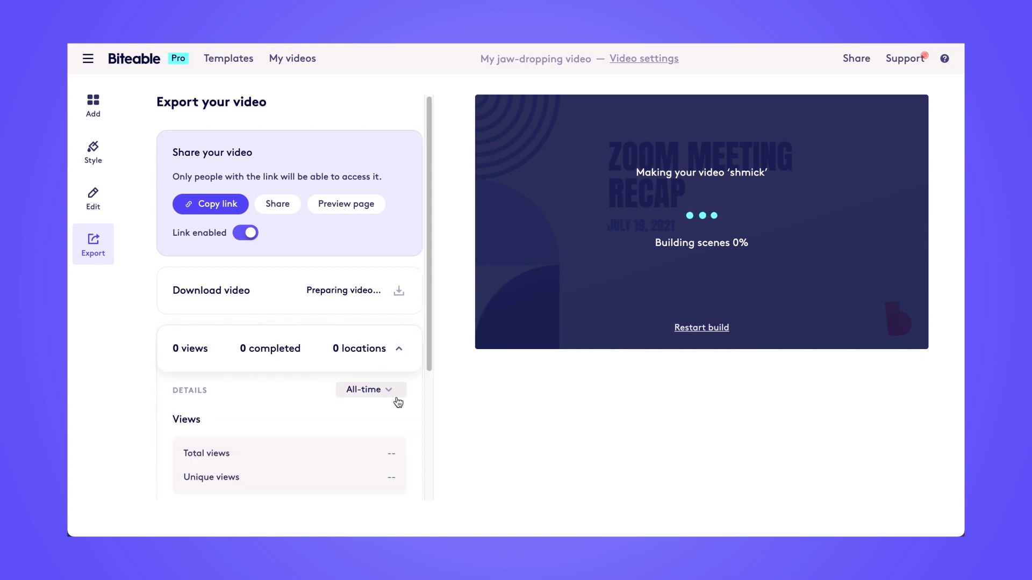
scroll(390, 428, "down", 3)
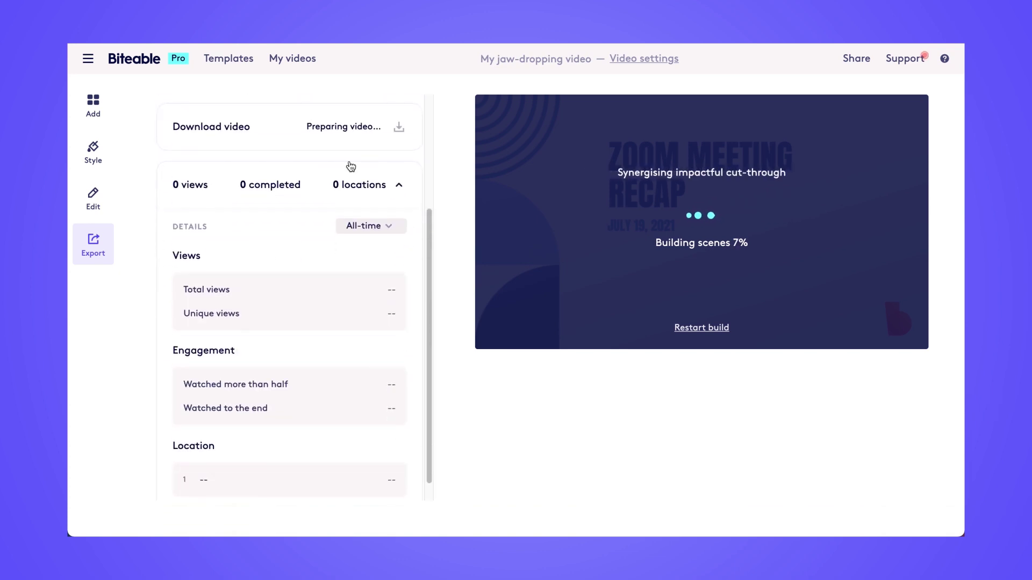
mouse_move(364, 194)
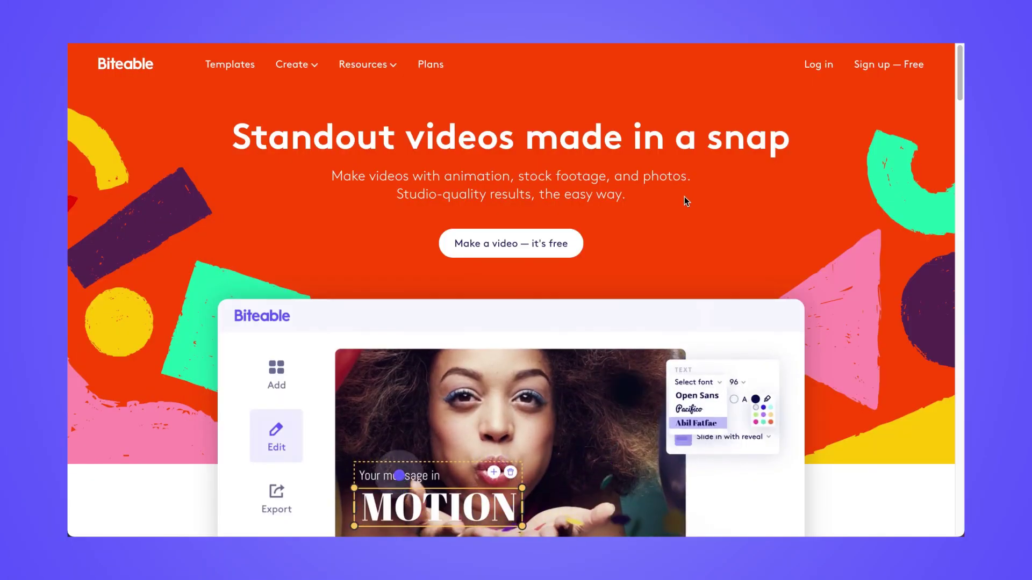
- Open the pricing page showing Free $0, Plus $19 and Ultimate $49 monthly plans
left_click(421, 64)
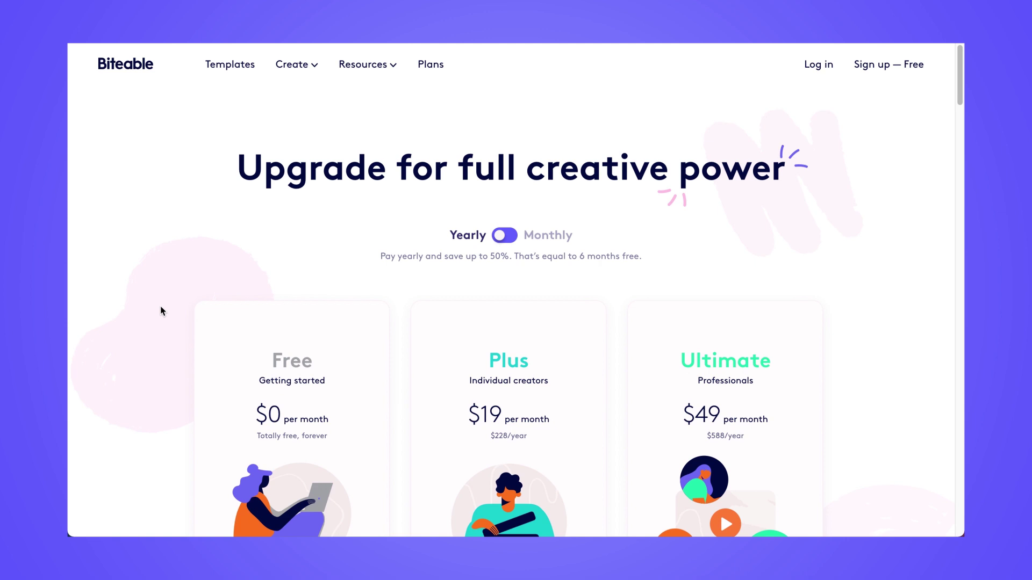
scroll(161, 310, "down", 1)
scroll(161, 310, "down", 1)
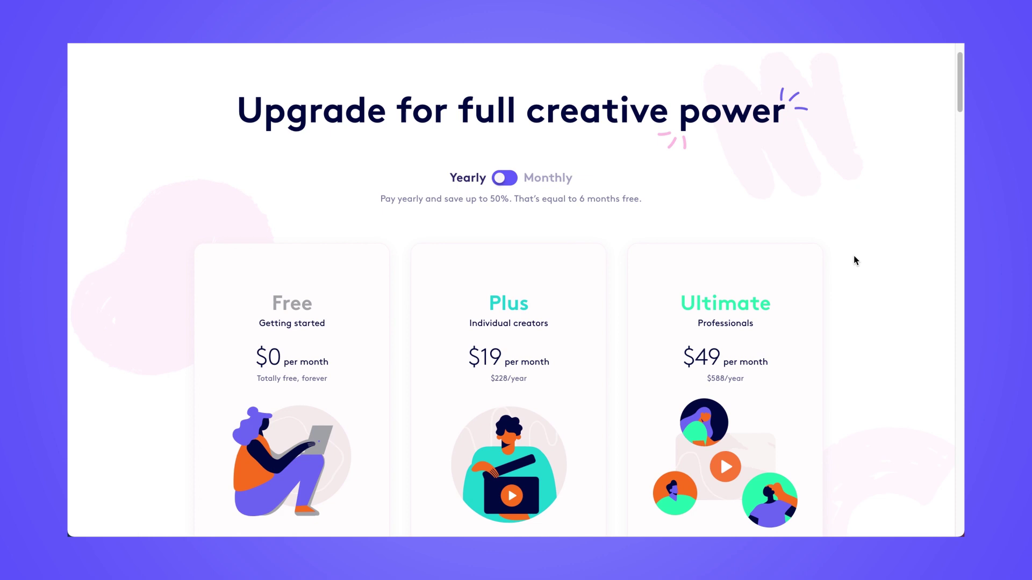
scroll(853, 256, "down", 5)
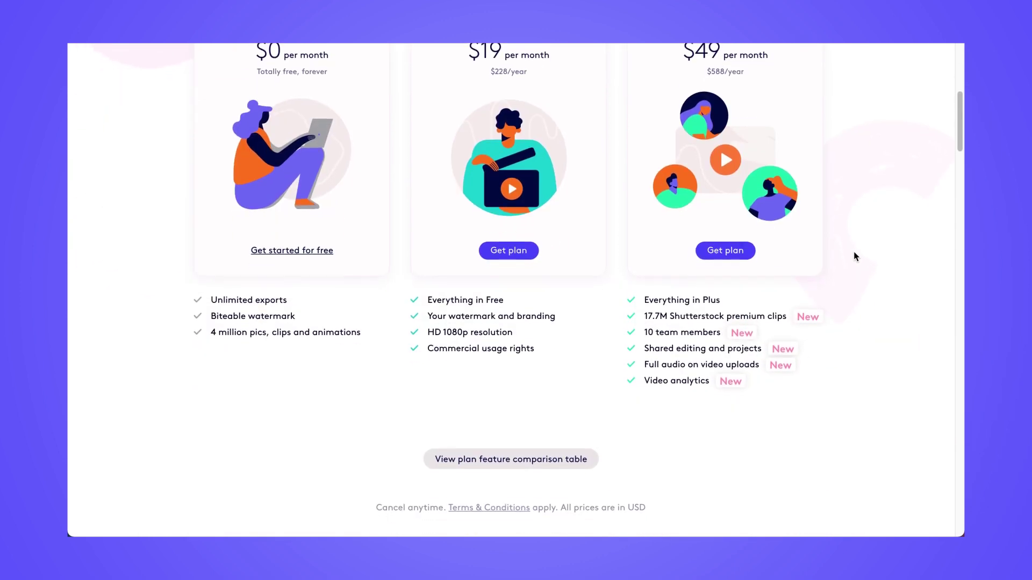
scroll(856, 256, "down", 1)
- Review the plan feature comparison table, then return to the plan cards
left_click(559, 441)
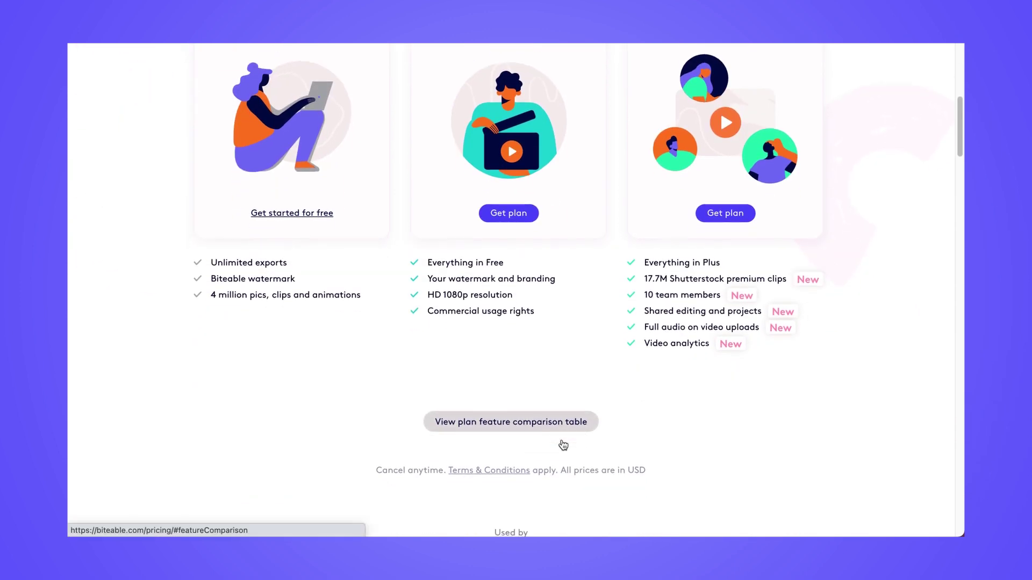
scroll(815, 368, "down", 1)
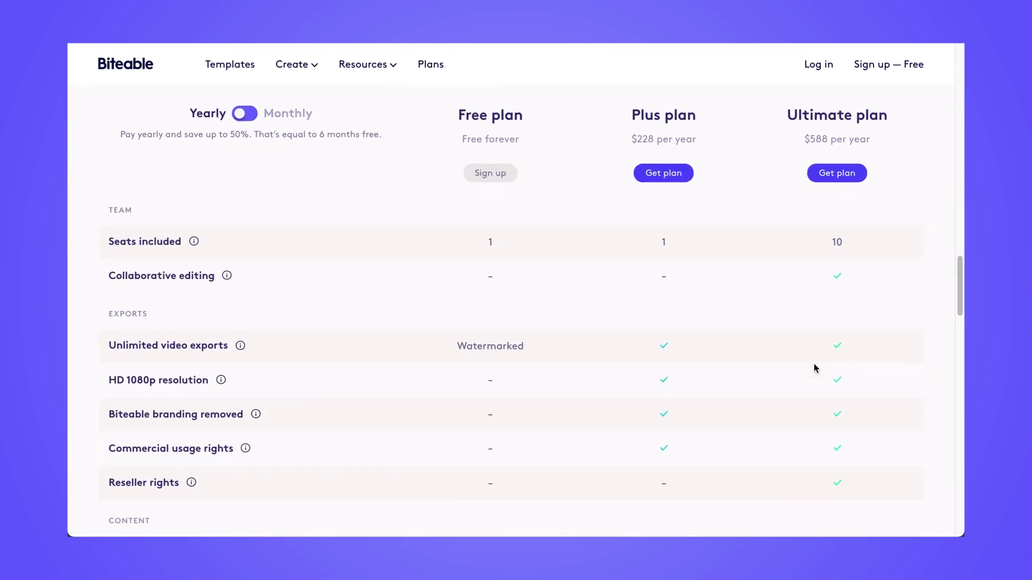
scroll(814, 363, "down", 1)
scroll(814, 363, "up", 2)
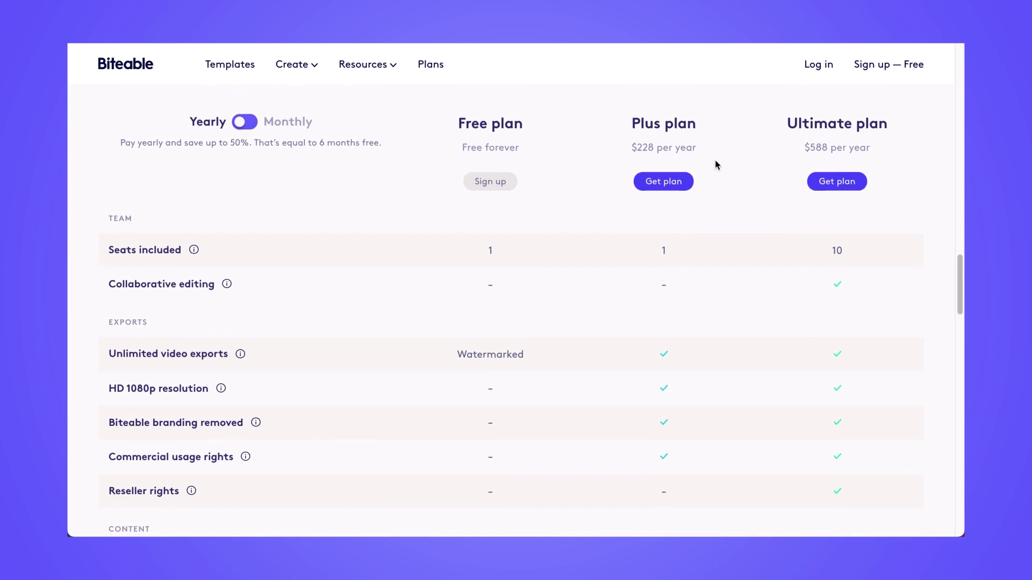
scroll(716, 164, "up", 10)
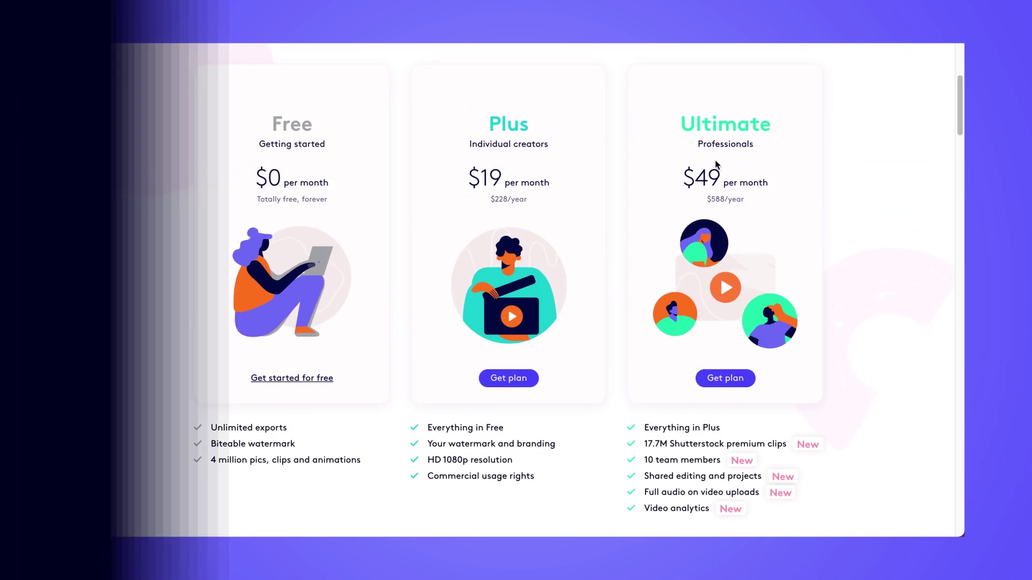